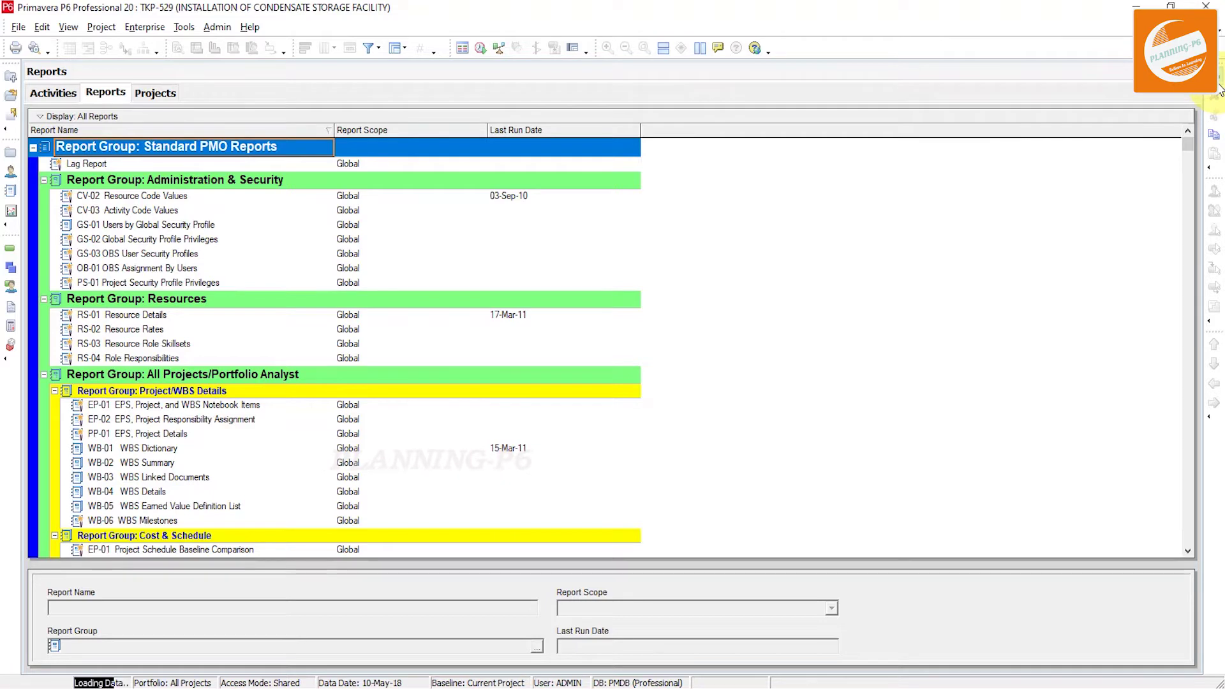
Start a new report in the Report Wizard with Activity Relationships as its only subject area
{"action": "left_click", "coordinate": [1219, 90]}
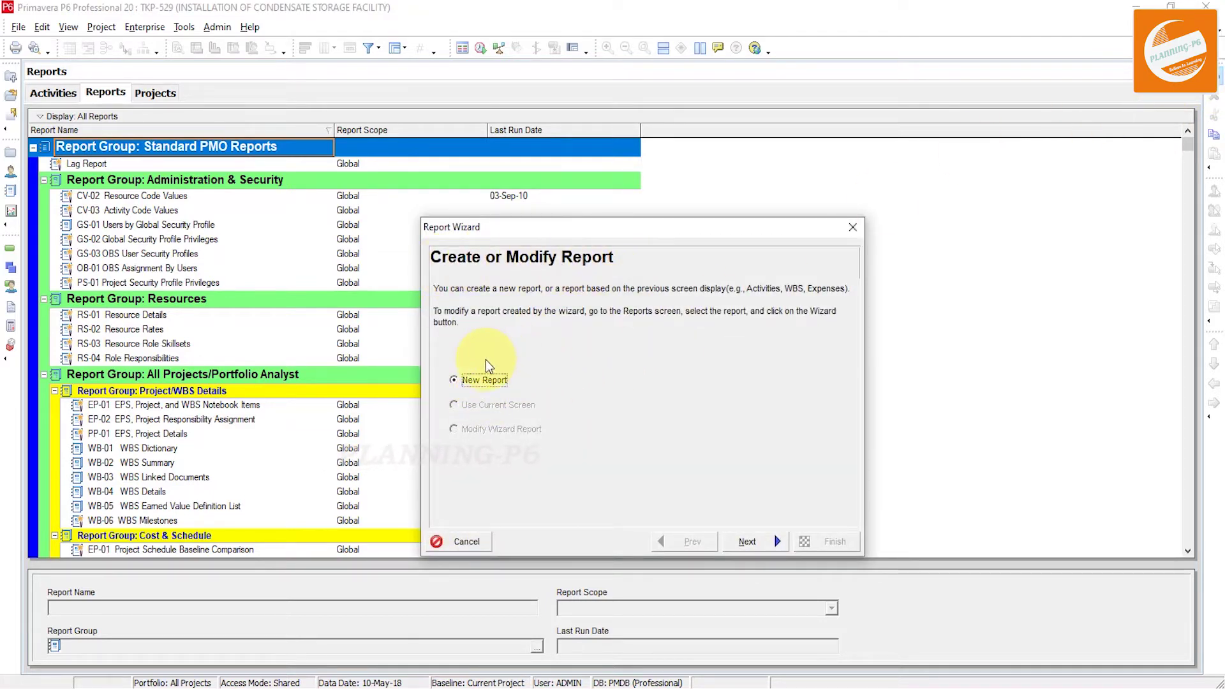
{"action": "left_click", "coordinate": [746, 537]}
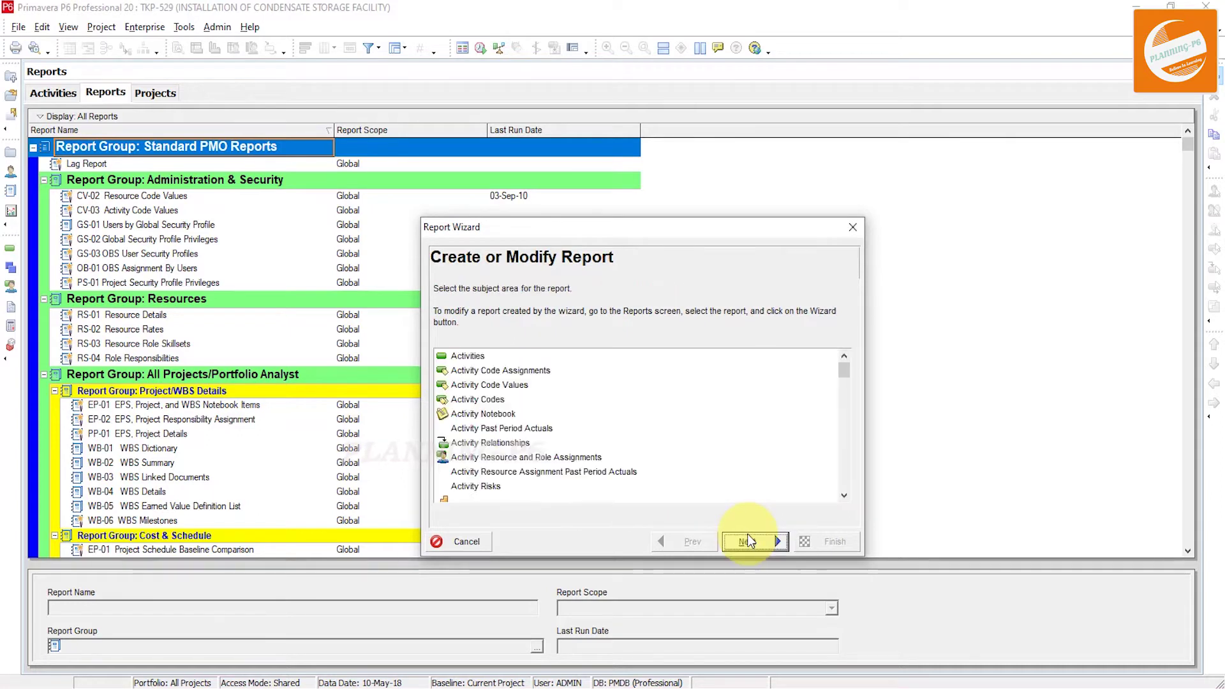
{"action": "left_click", "coordinate": [484, 447]}
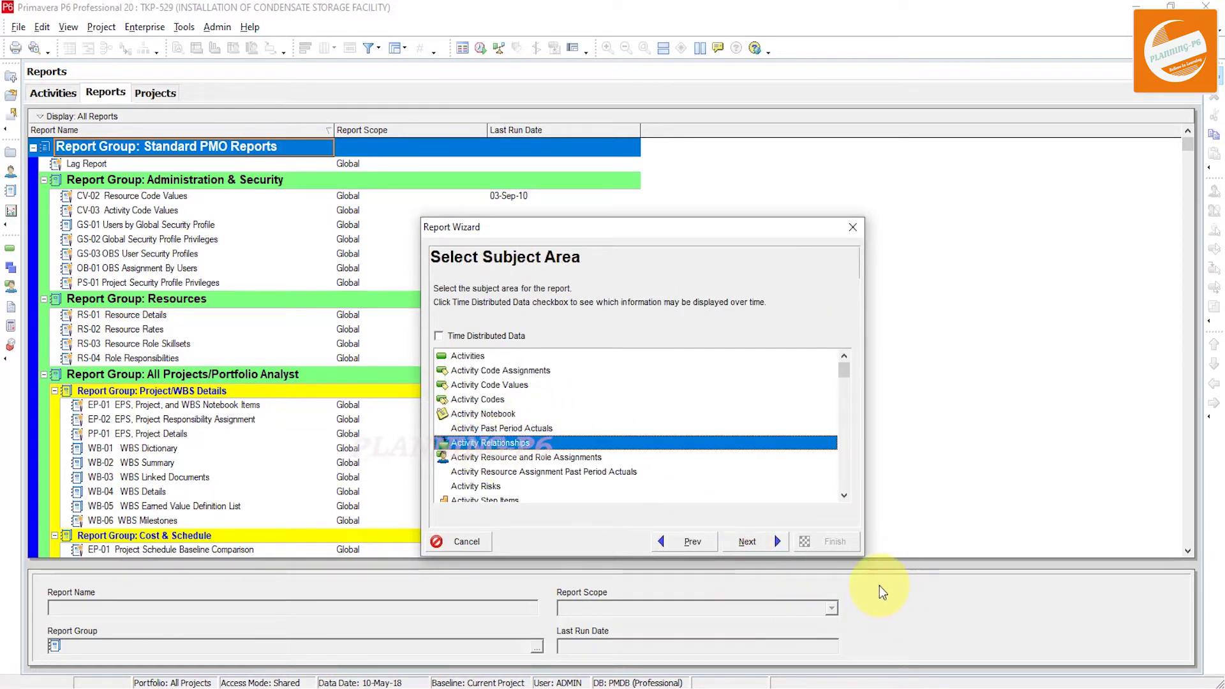
{"action": "left_click", "coordinate": [748, 542]}
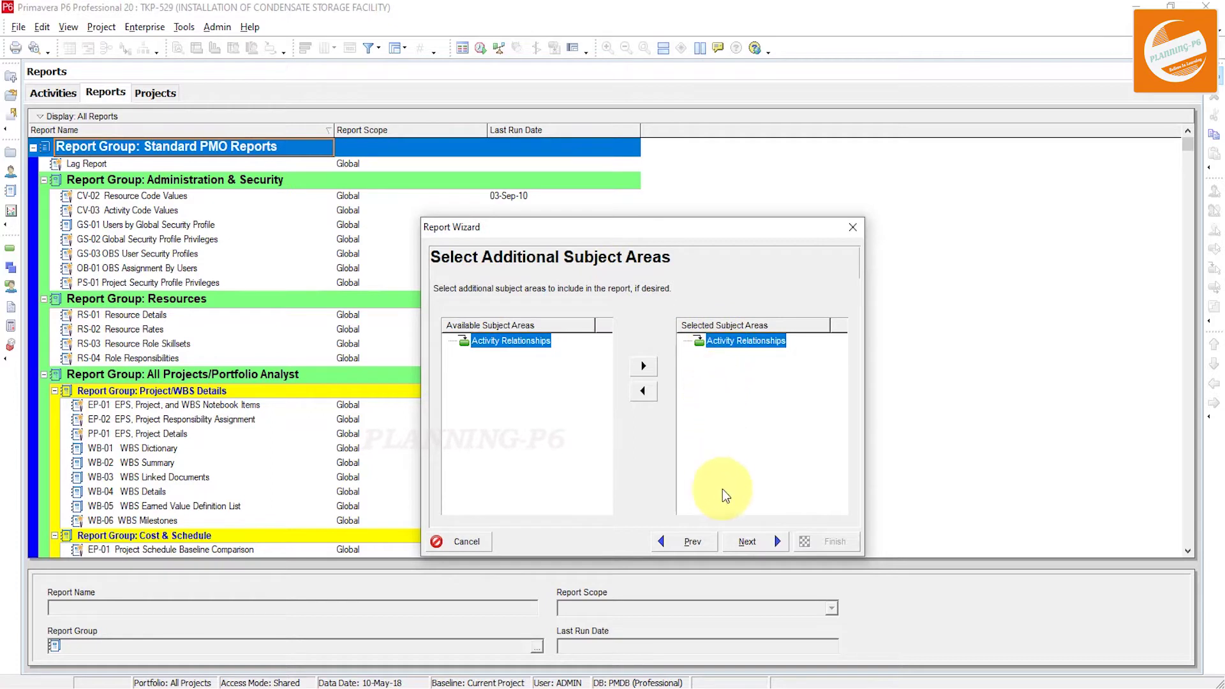
{"action": "left_click", "coordinate": [743, 540]}
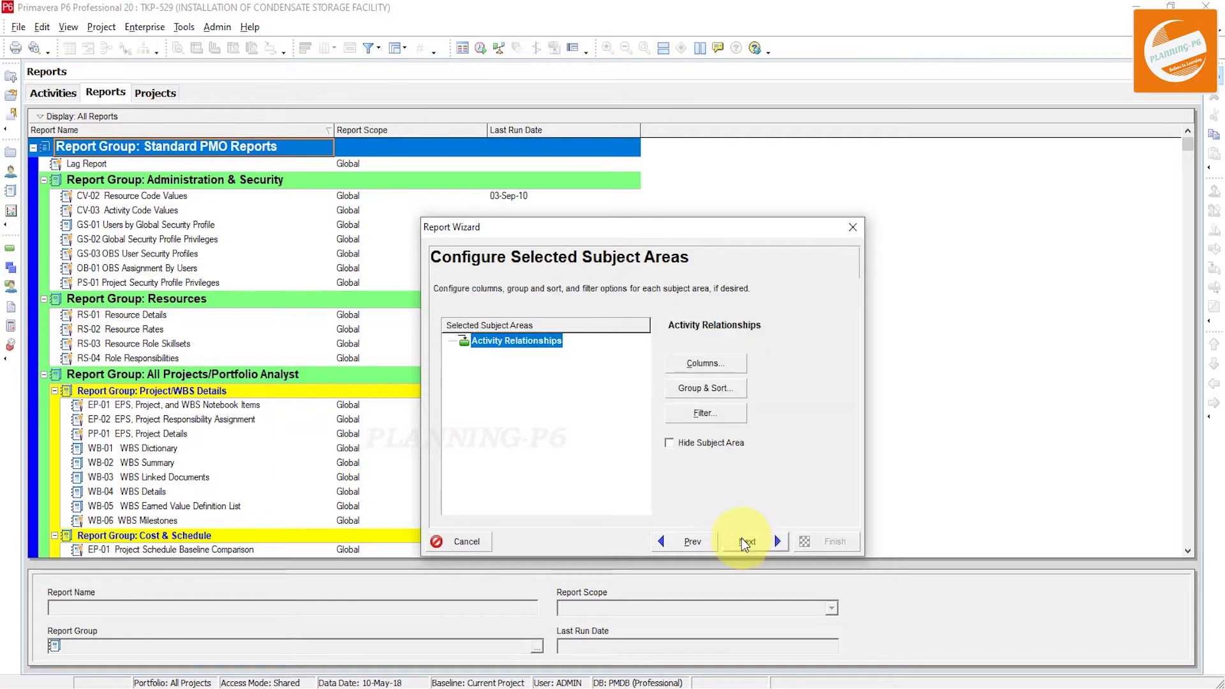
Remove the Driving, Relationship Type, Critical, Free Float and Successor Project columns from the Activity Relationships subject area, keeping Lag
{"action": "left_click", "coordinate": [710, 364]}
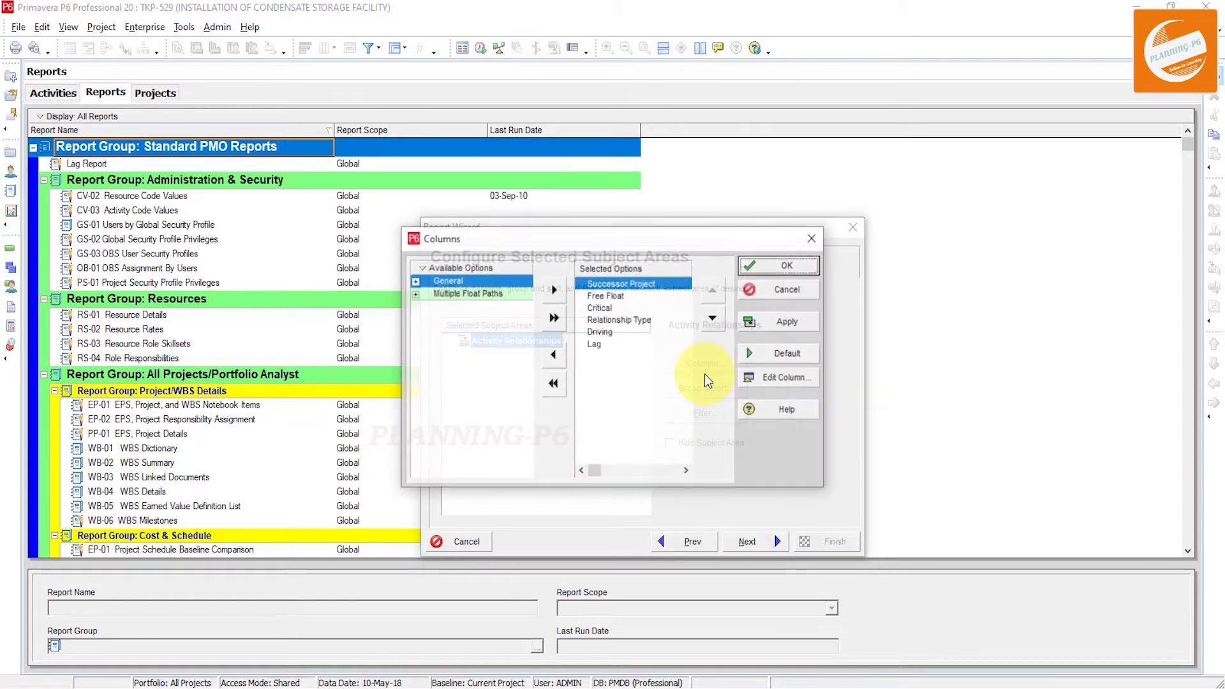
{"action": "double_click", "coordinate": [607, 333]}
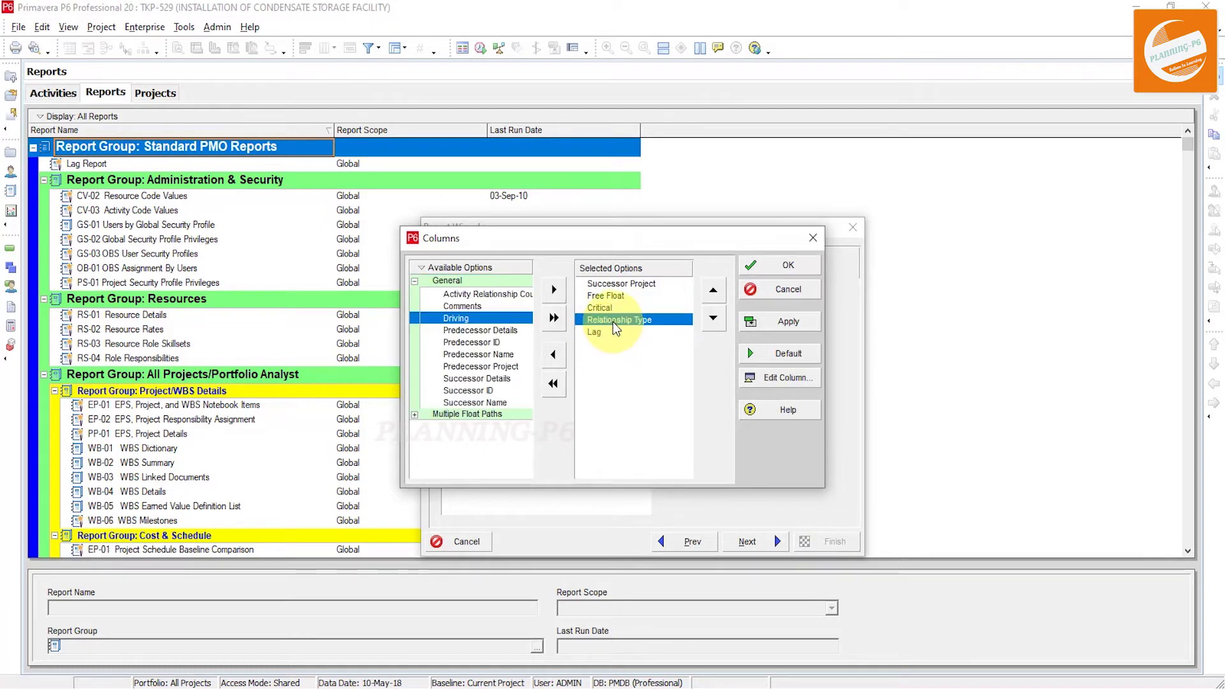
{"action": "double_click", "coordinate": [618, 321]}
{"action": "double_click", "coordinate": [611, 310]}
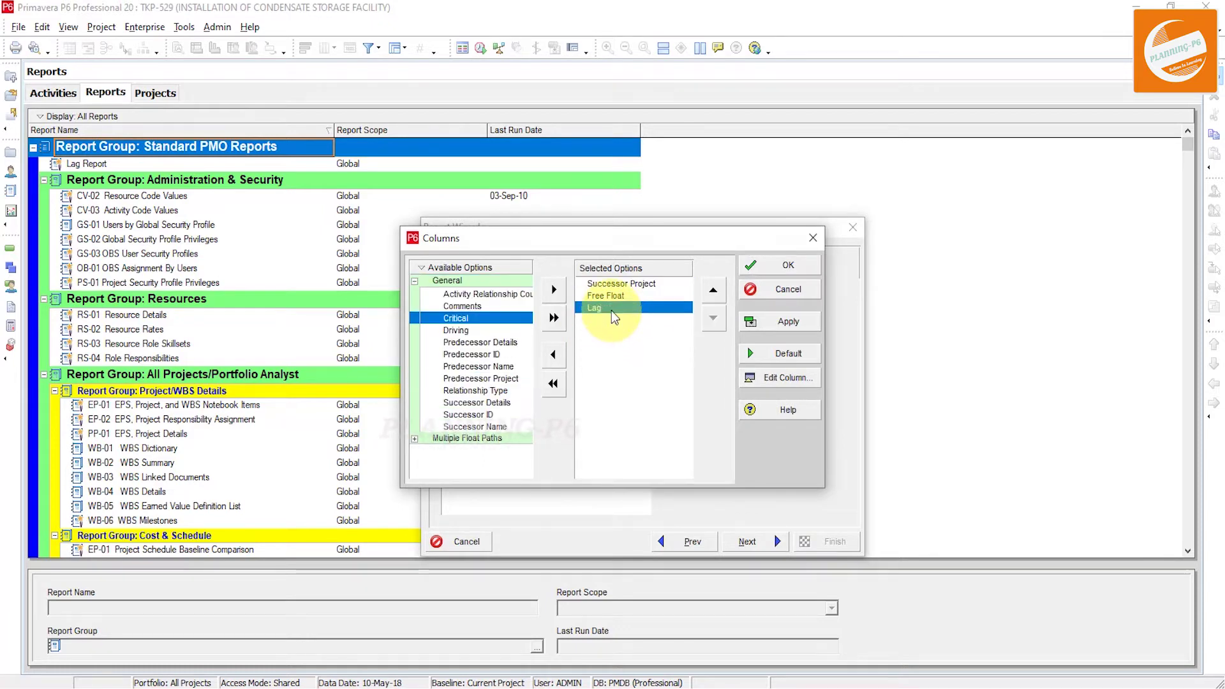
{"action": "double_click", "coordinate": [615, 296]}
{"action": "double_click", "coordinate": [619, 286]}
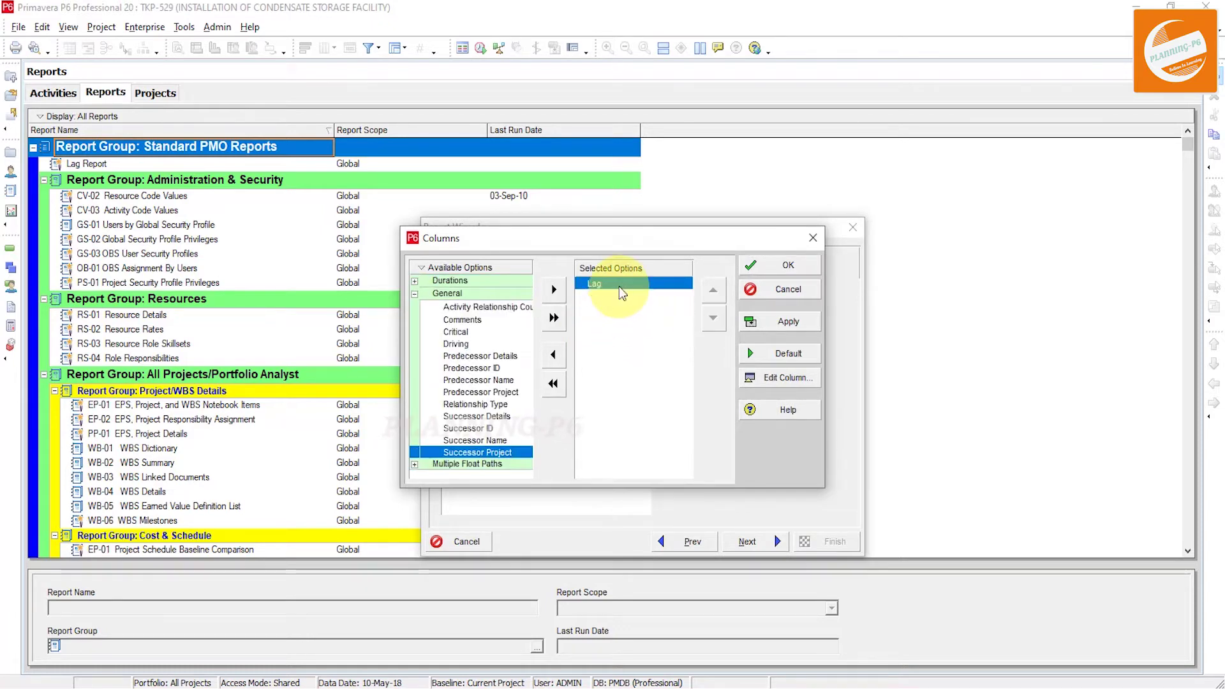
Search the available column options for "act"
{"action": "left_click", "coordinate": [477, 269]}
{"action": "left_click", "coordinate": [463, 286]}
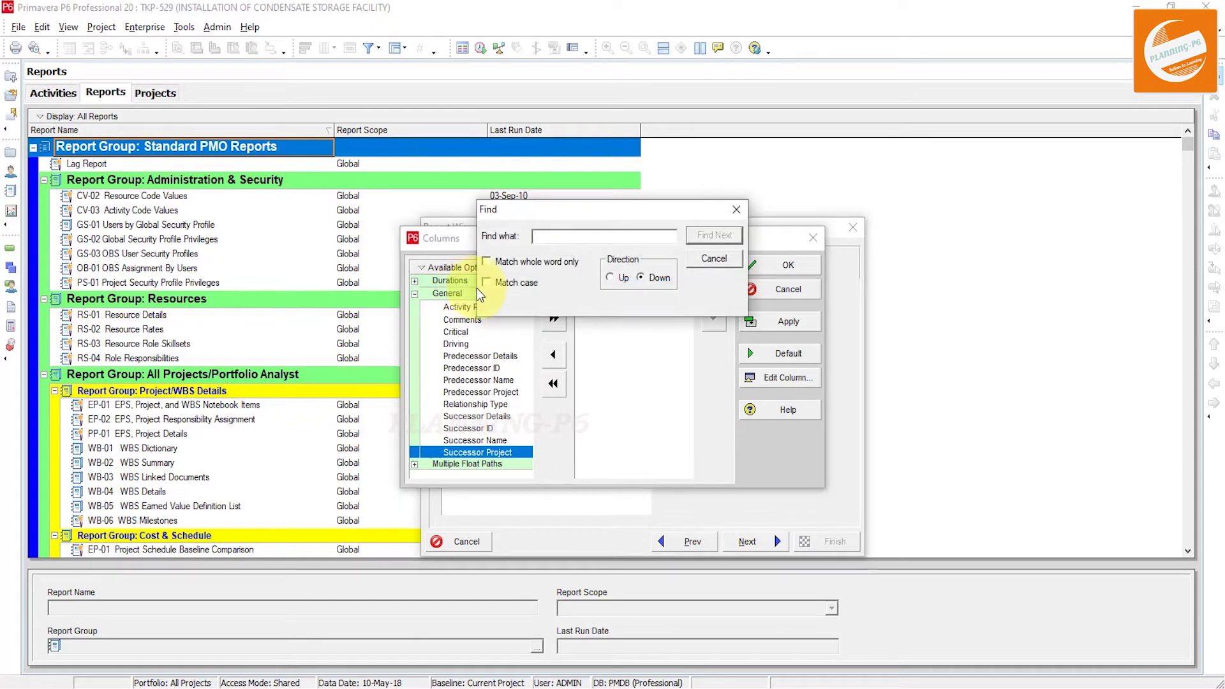
{"action": "type", "text": "act"}
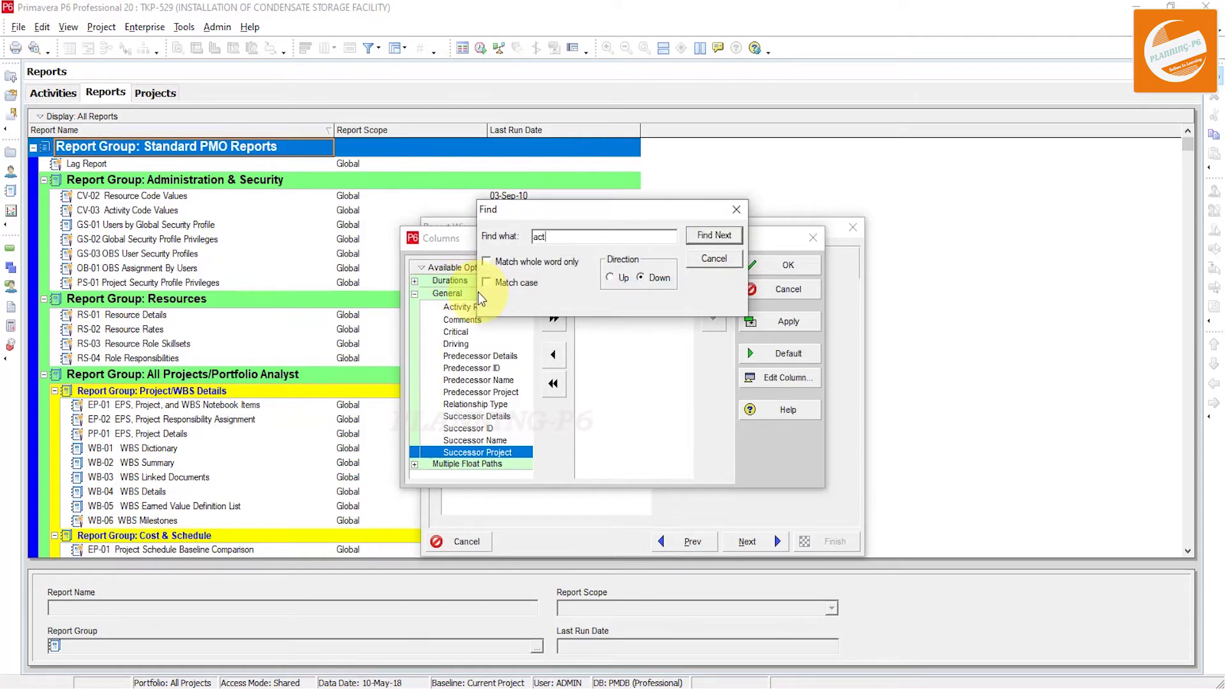
{"action": "key", "text": "Return"}
{"action": "key", "text": "Return"}
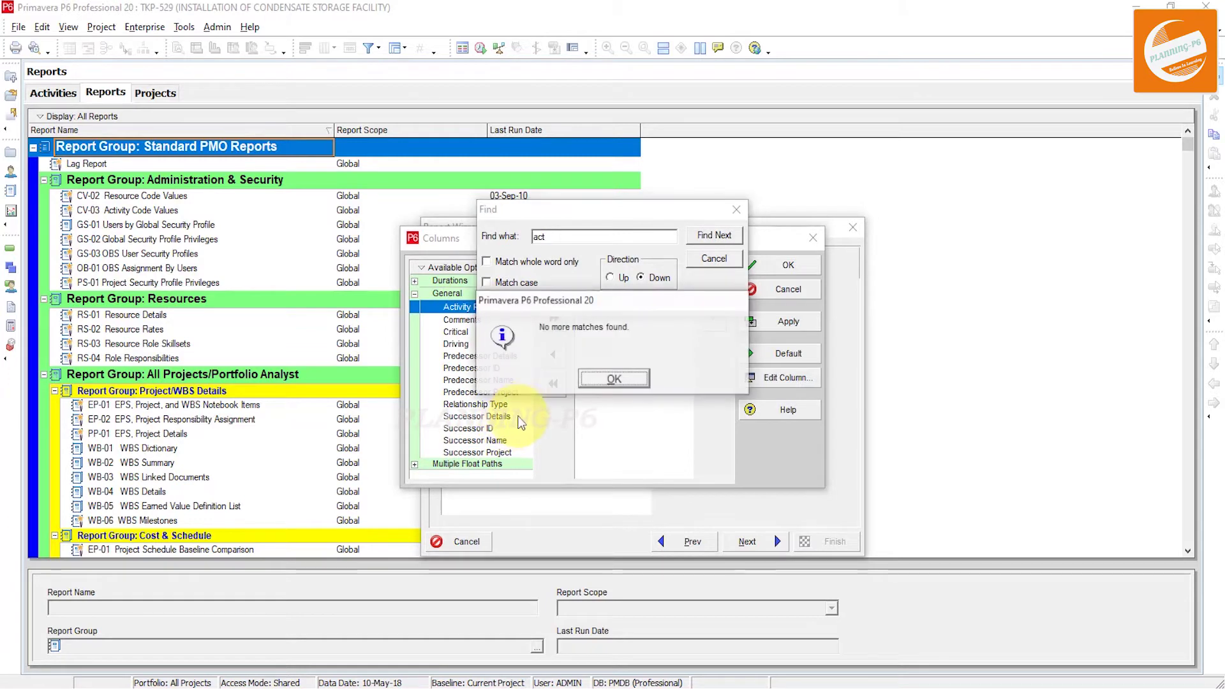
{"action": "left_click", "coordinate": [587, 379]}
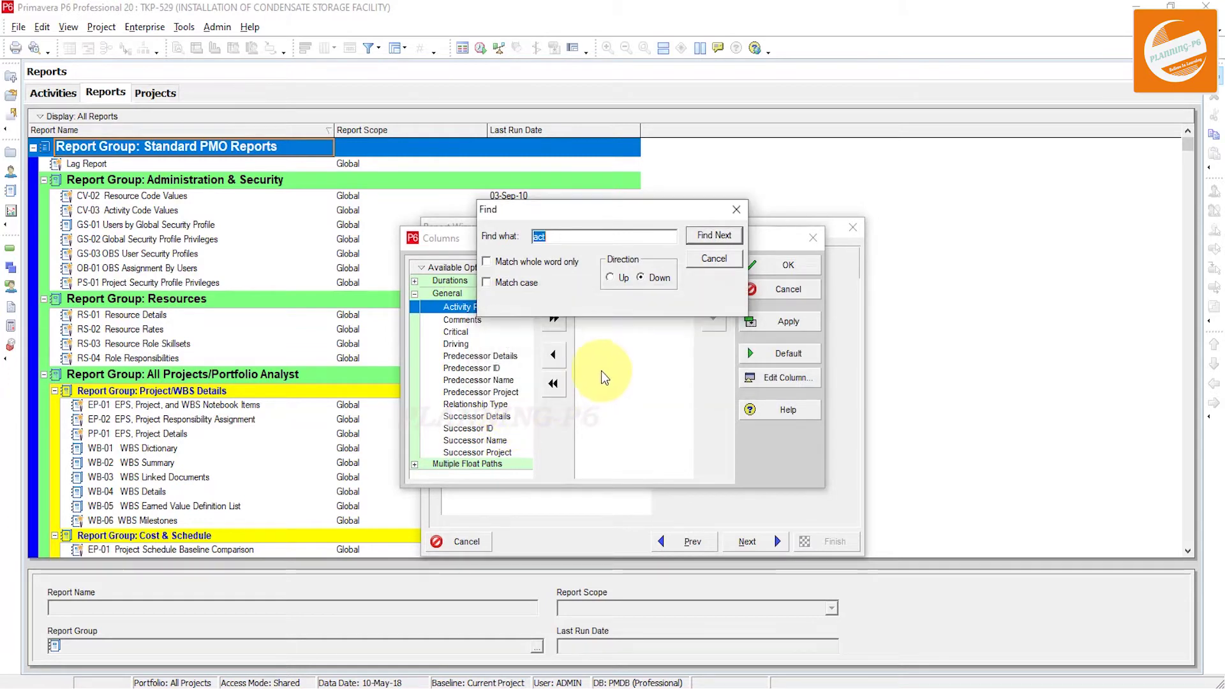
Add the Predecessor ID, Predecessor Name, Successor ID and Successor Name columns to the report and close the search
{"action": "double_click", "coordinate": [495, 368]}
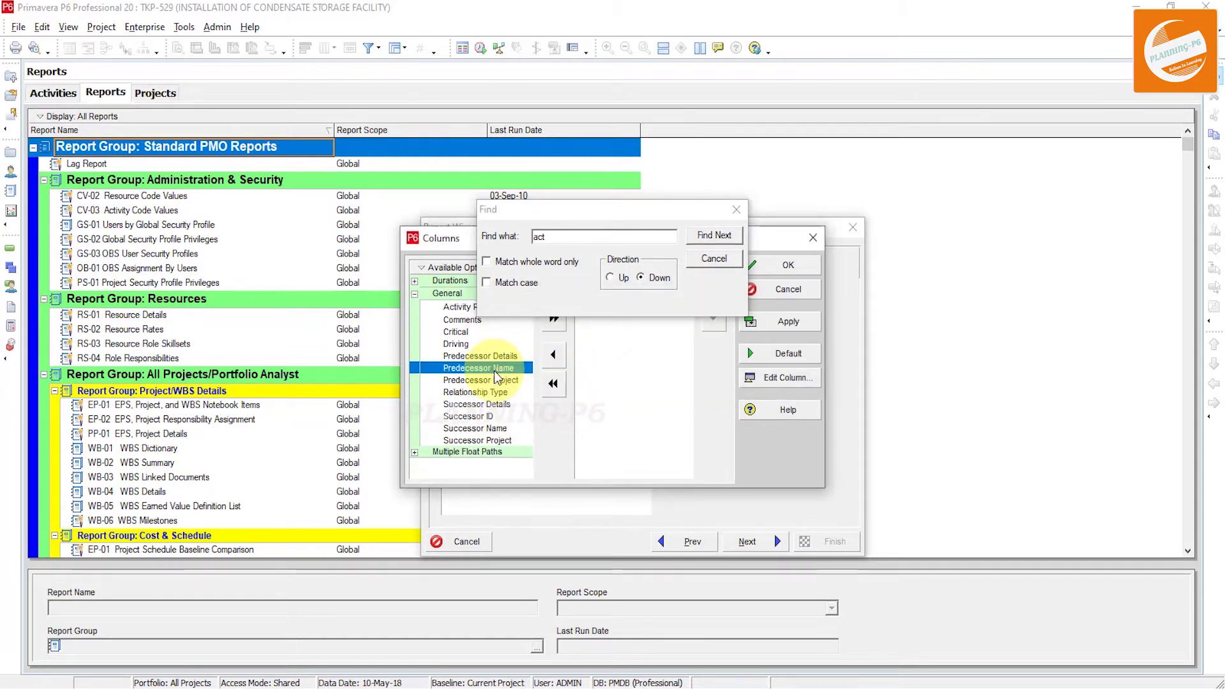
{"action": "double_click", "coordinate": [495, 370]}
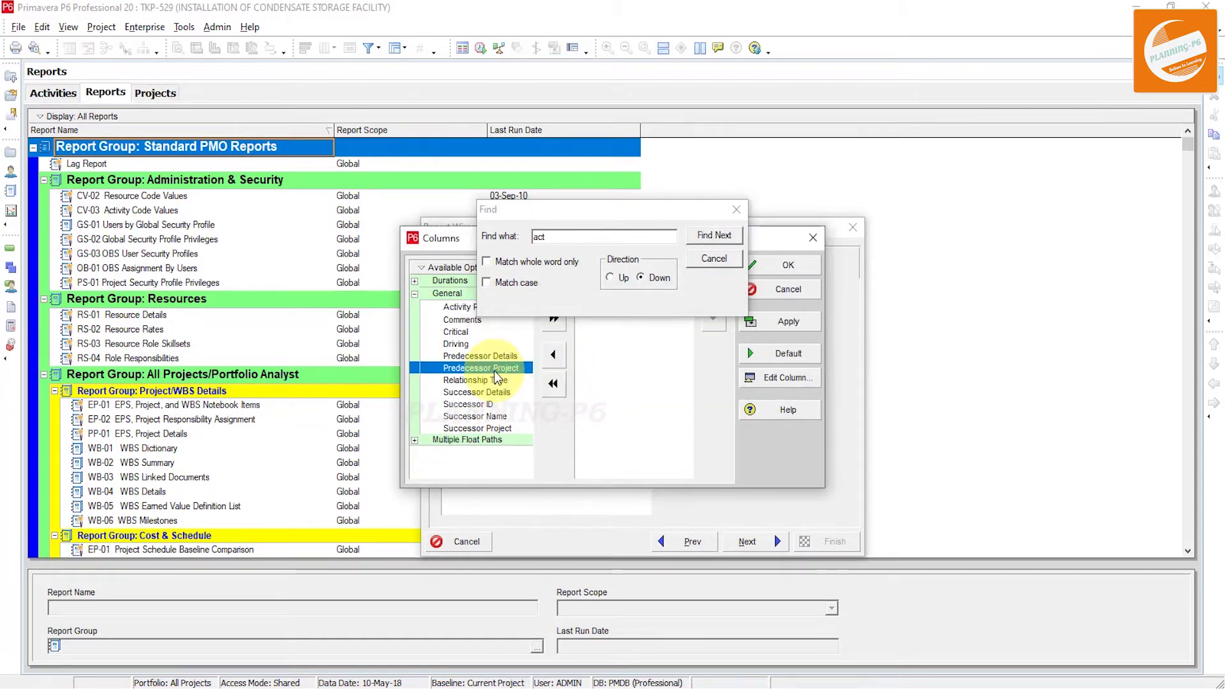
{"action": "double_click", "coordinate": [487, 405]}
{"action": "double_click", "coordinate": [485, 402]}
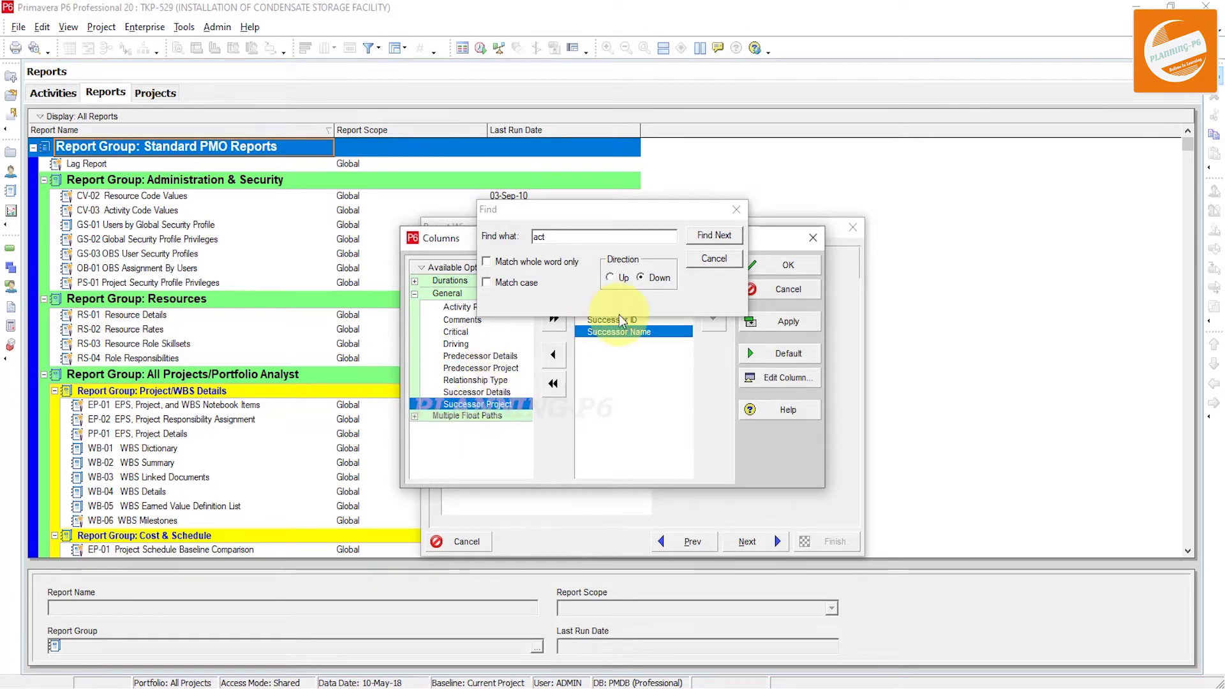
{"action": "left_click", "coordinate": [737, 210]}
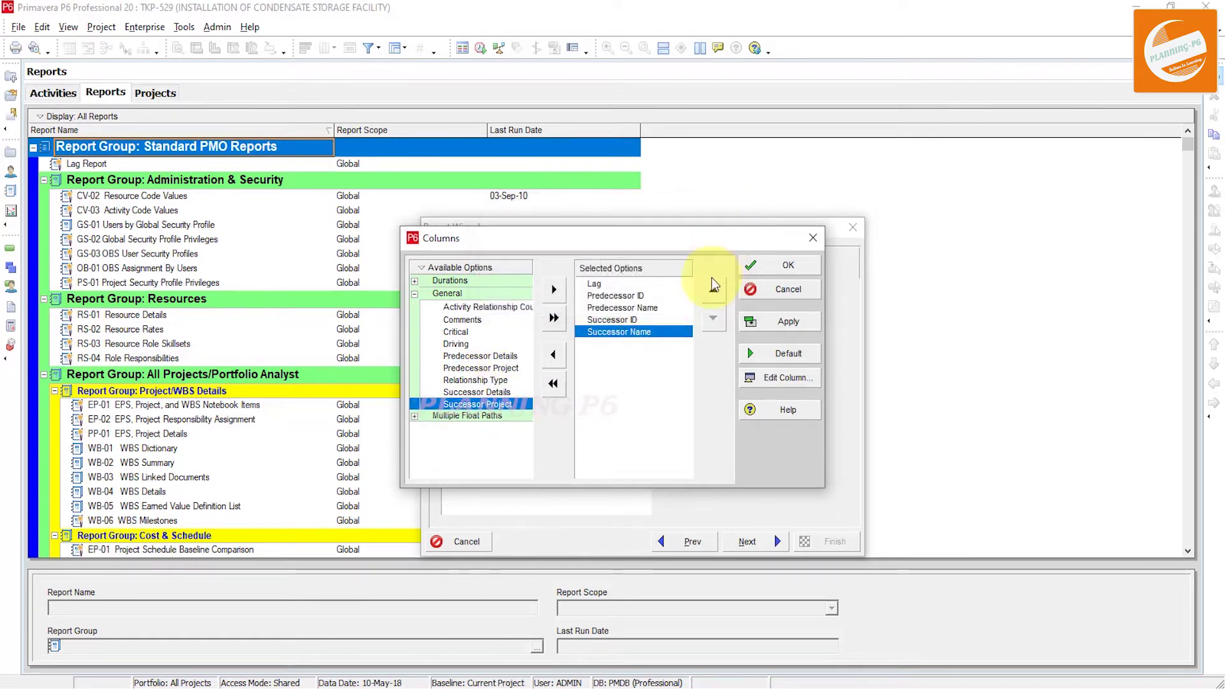
Move the Lag column to the end of the selected columns, after Successor Name, and accept the column setup
{"action": "left_click", "coordinate": [597, 284]}
{"action": "left_click", "coordinate": [713, 319]}
{"action": "left_click", "coordinate": [713, 318]}
{"action": "left_click", "coordinate": [713, 318]}
{"action": "left_click", "coordinate": [713, 318]}
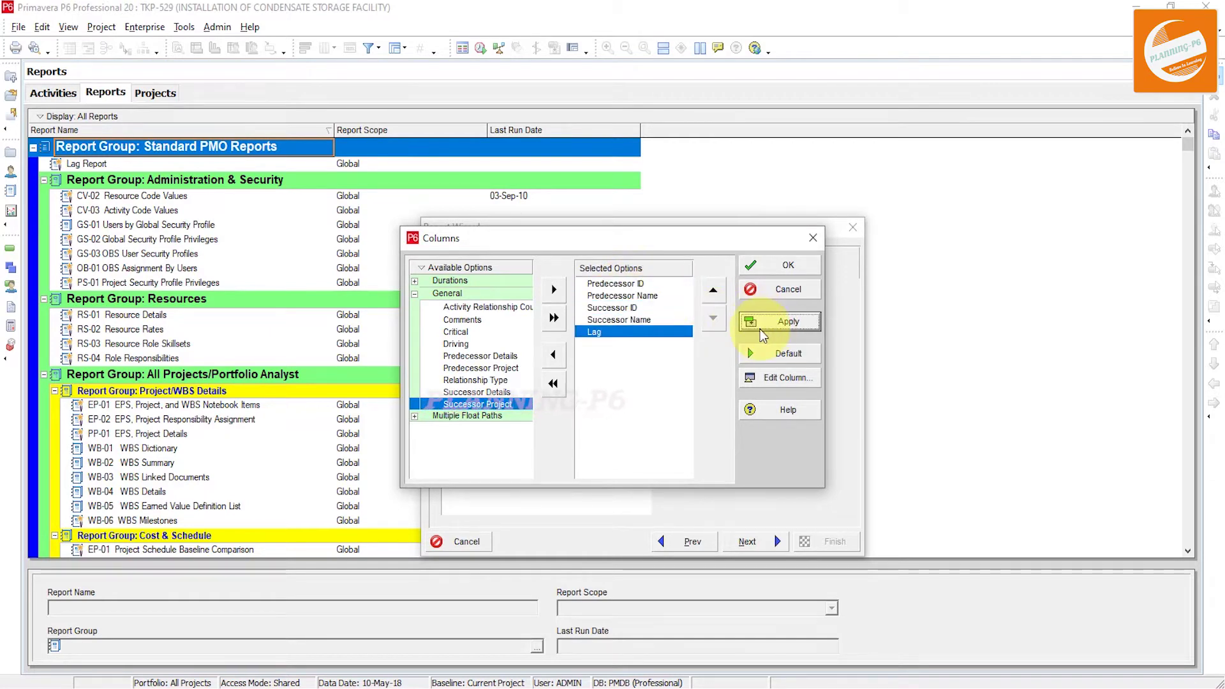
{"action": "left_click", "coordinate": [764, 268]}
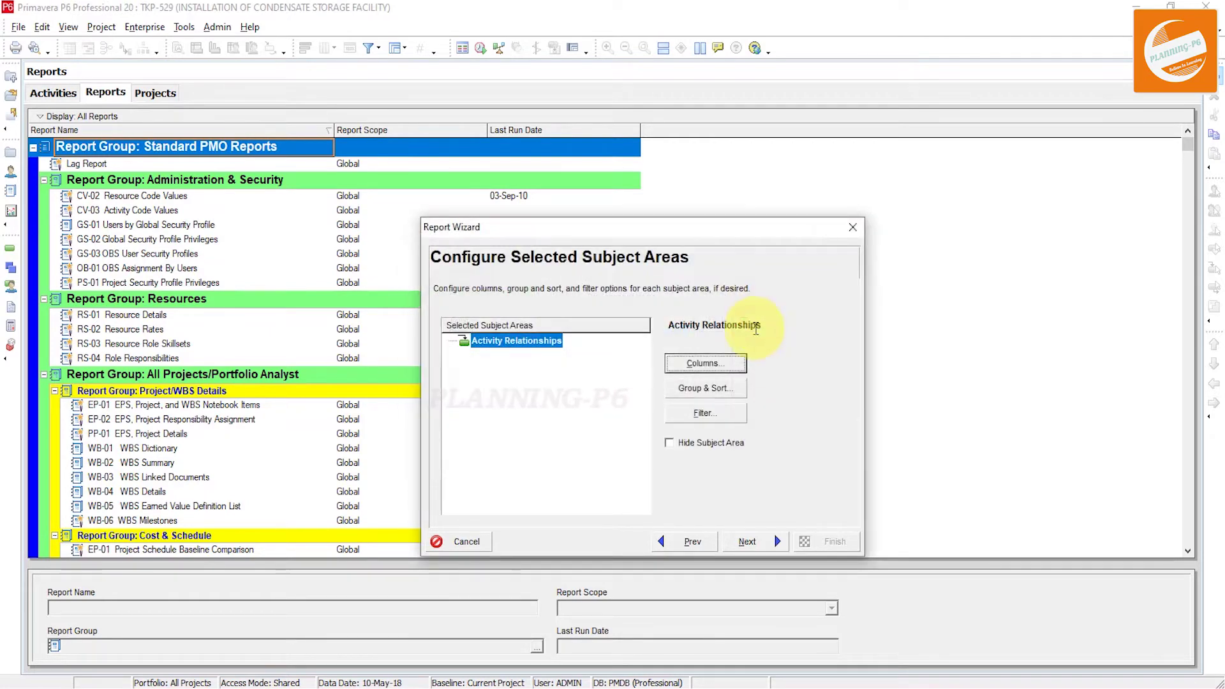
Turn off indentation for the WBS grouping of the Activity Relationships subject area and apply the grouping
{"action": "left_click", "coordinate": [704, 389]}
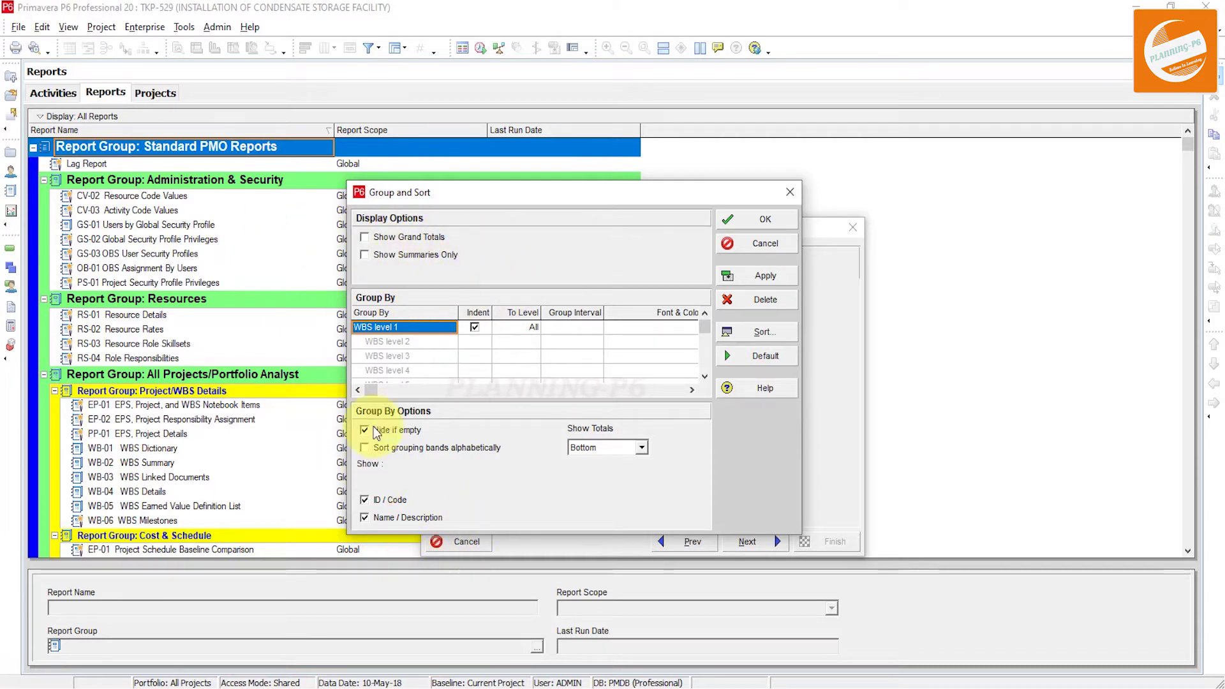
{"action": "left_click", "coordinate": [475, 329]}
{"action": "left_click", "coordinate": [475, 328]}
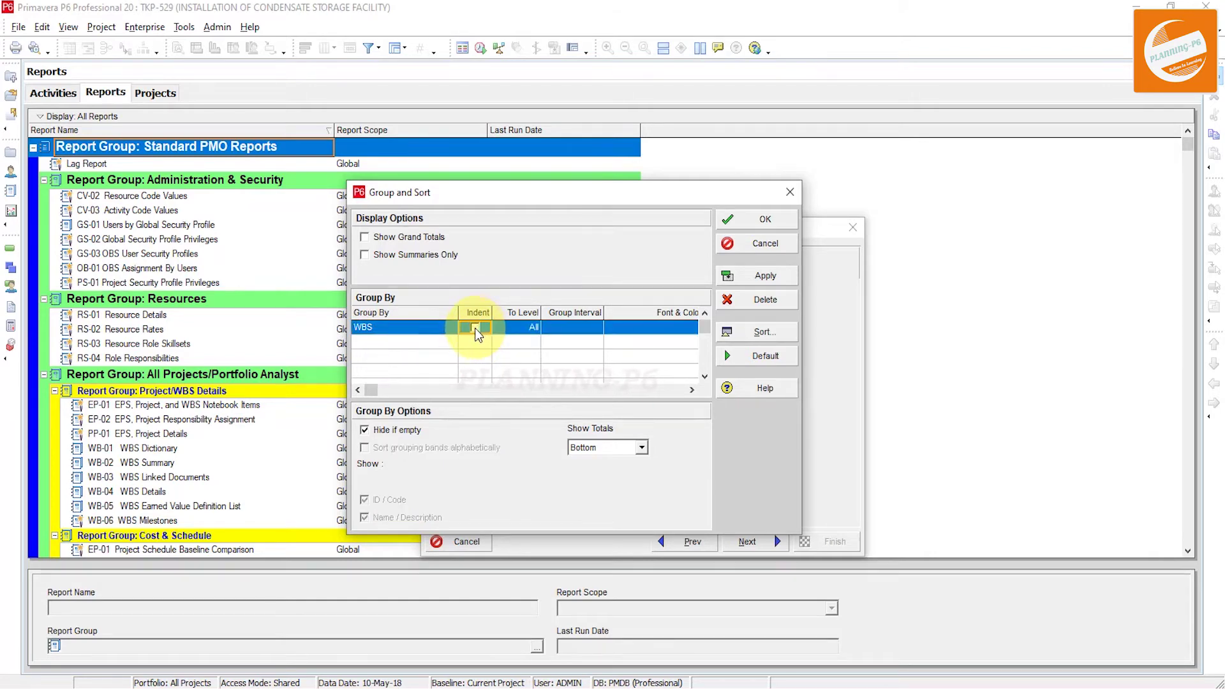
{"action": "left_click", "coordinate": [759, 276]}
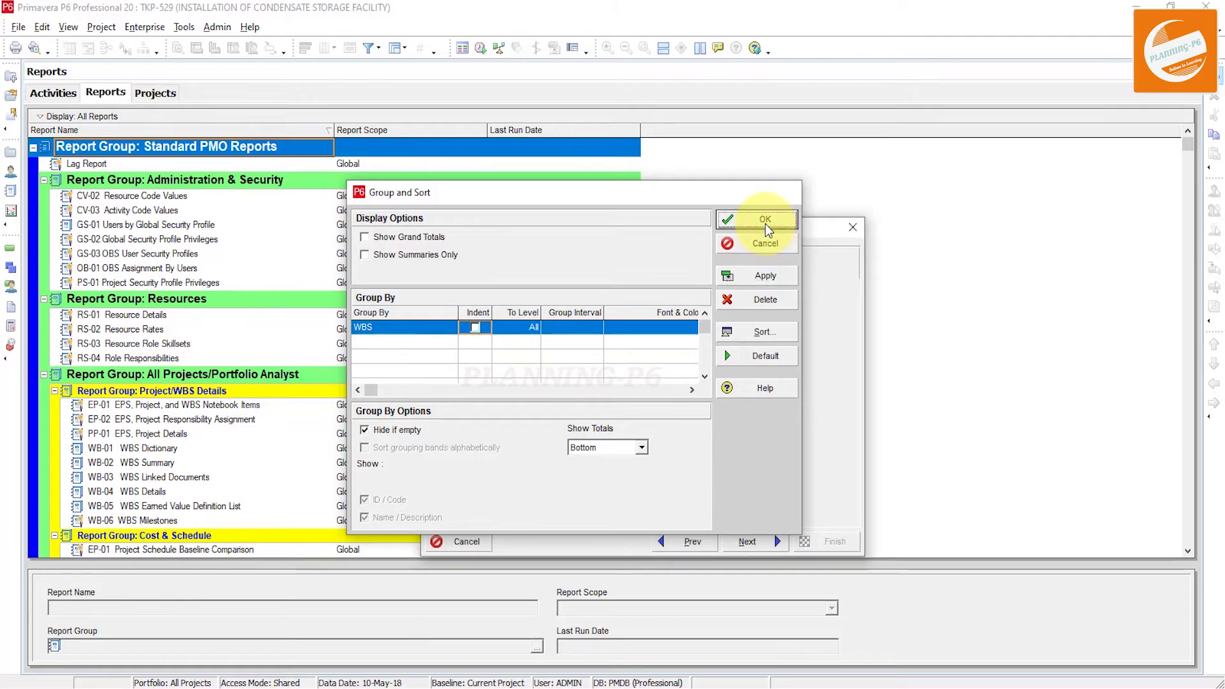
{"action": "left_click", "coordinate": [764, 222]}
Filter the Activity Relationships subject area to rows where Lag is greater than 0d and apply the filter
{"action": "left_click", "coordinate": [709, 415]}
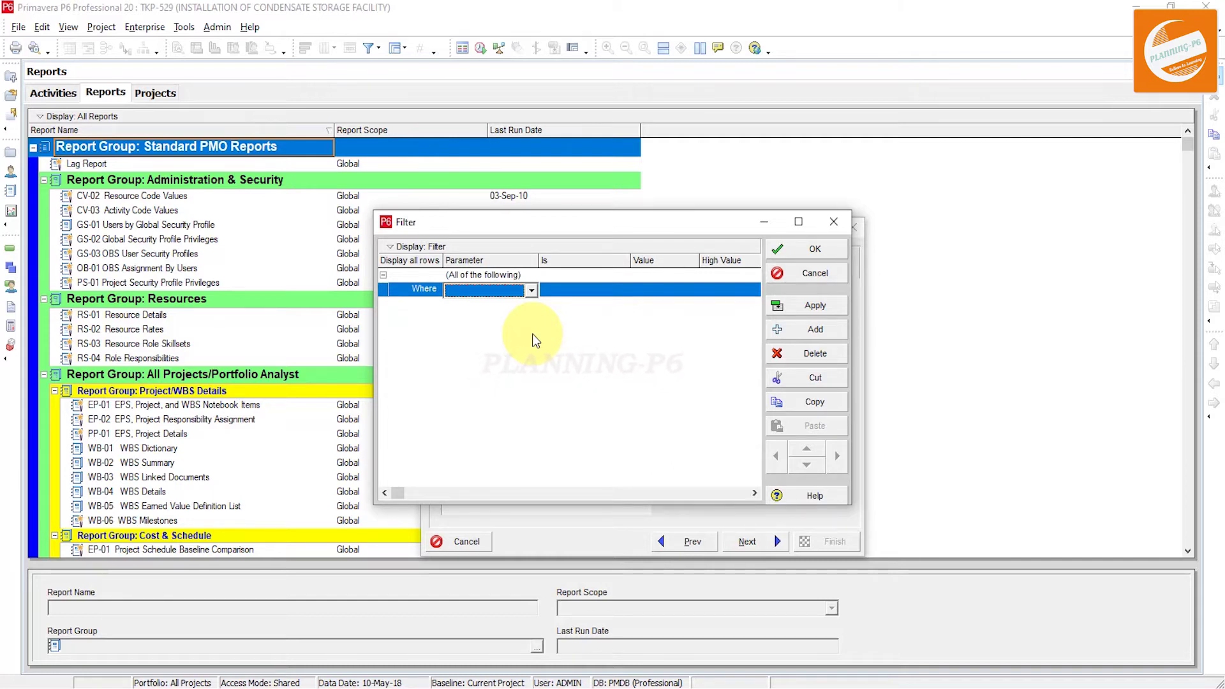
{"action": "left_click", "coordinate": [489, 290]}
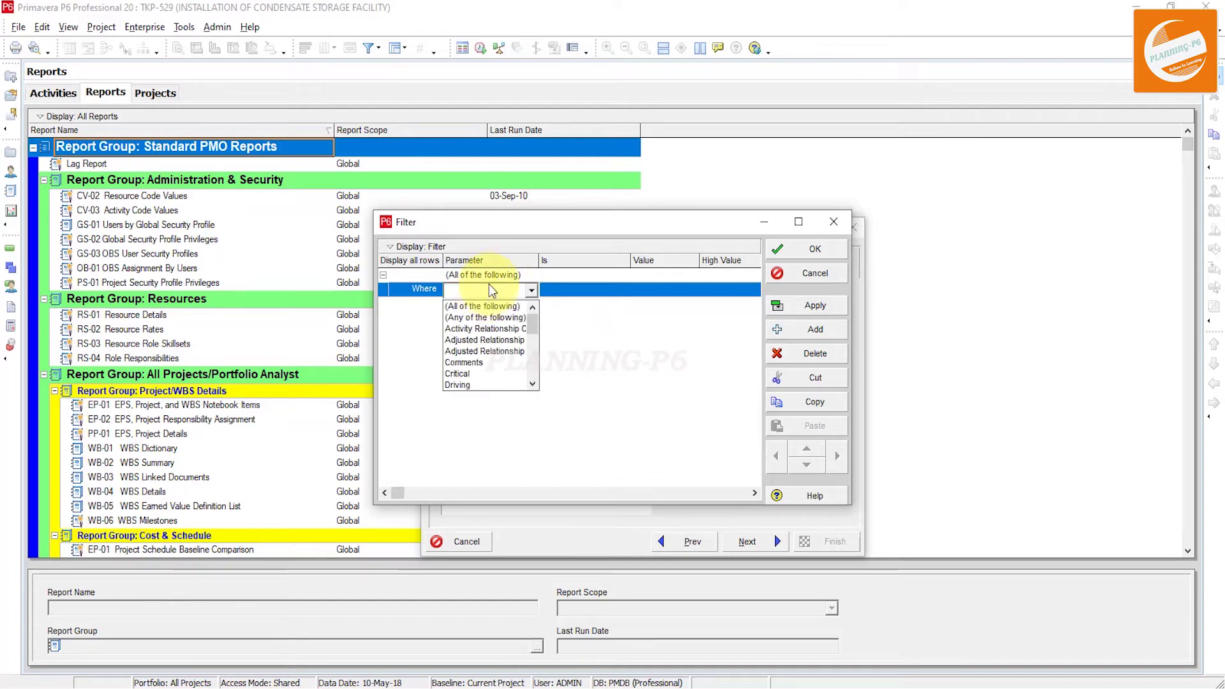
{"action": "key", "text": "l"}
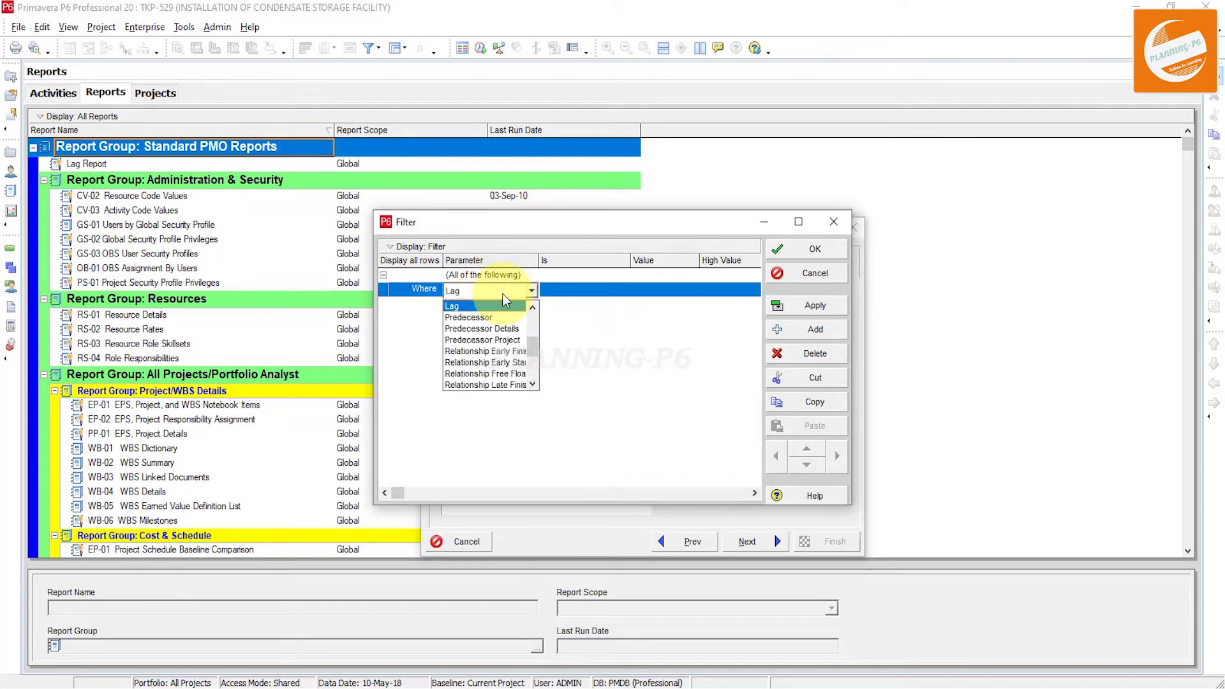
{"action": "left_click", "coordinate": [484, 308]}
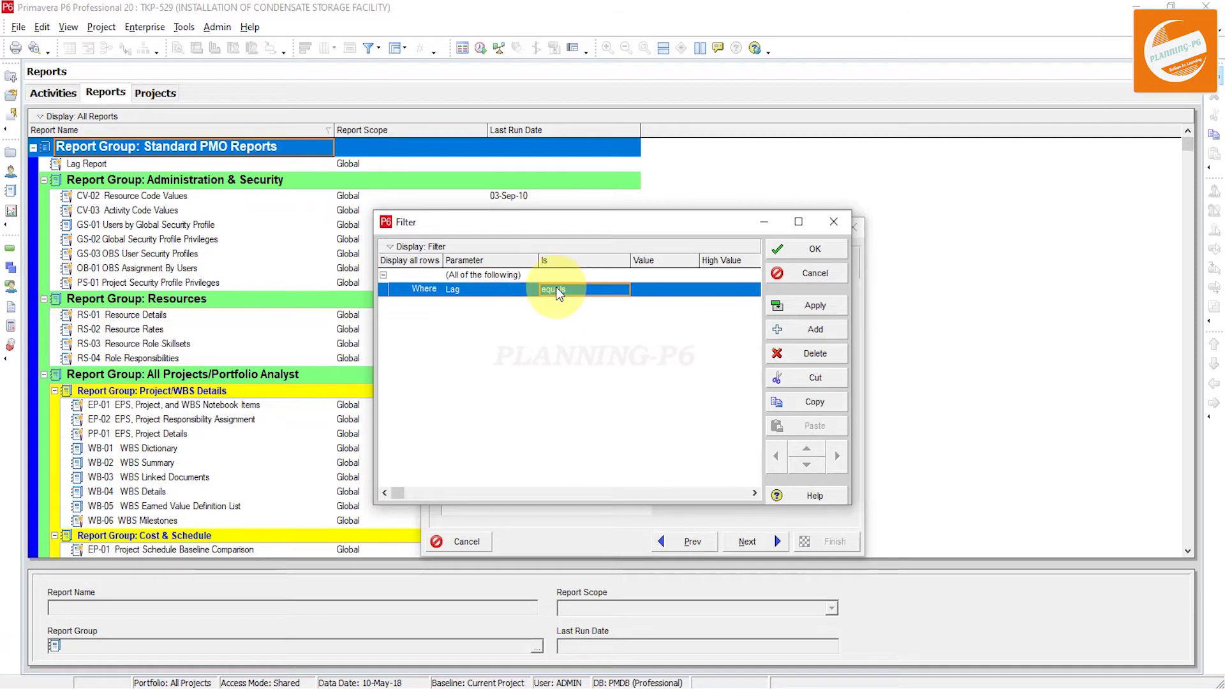
{"action": "left_click", "coordinate": [556, 286]}
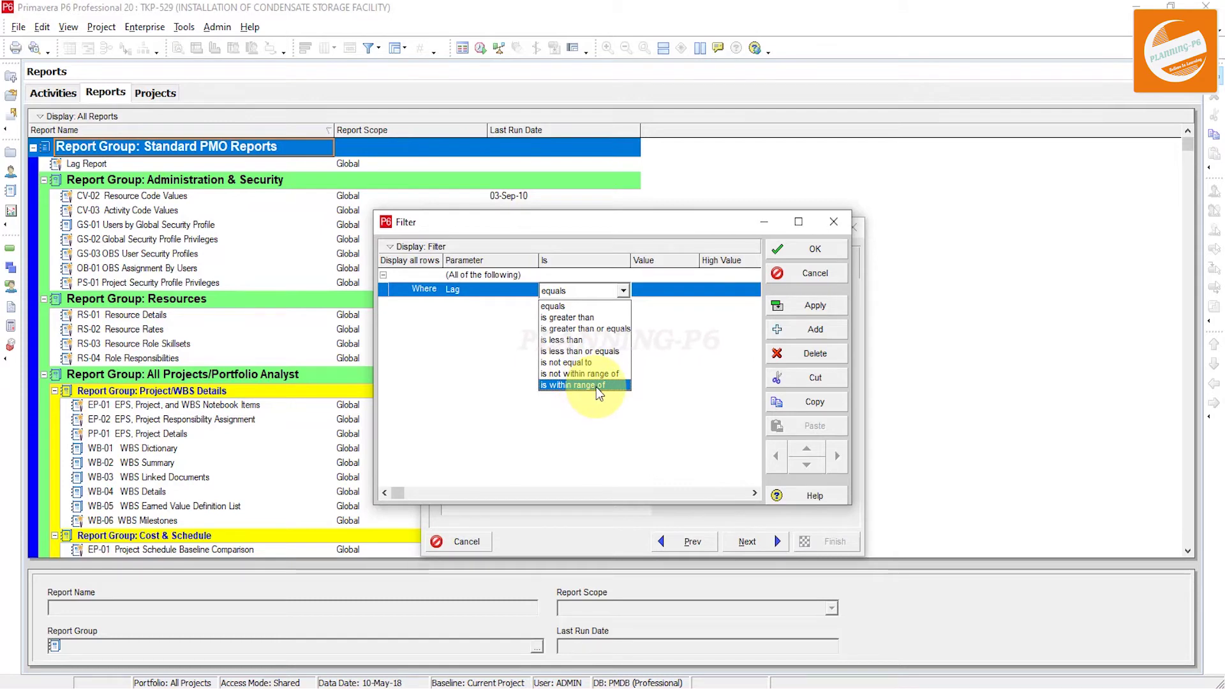
{"action": "left_click", "coordinate": [578, 317]}
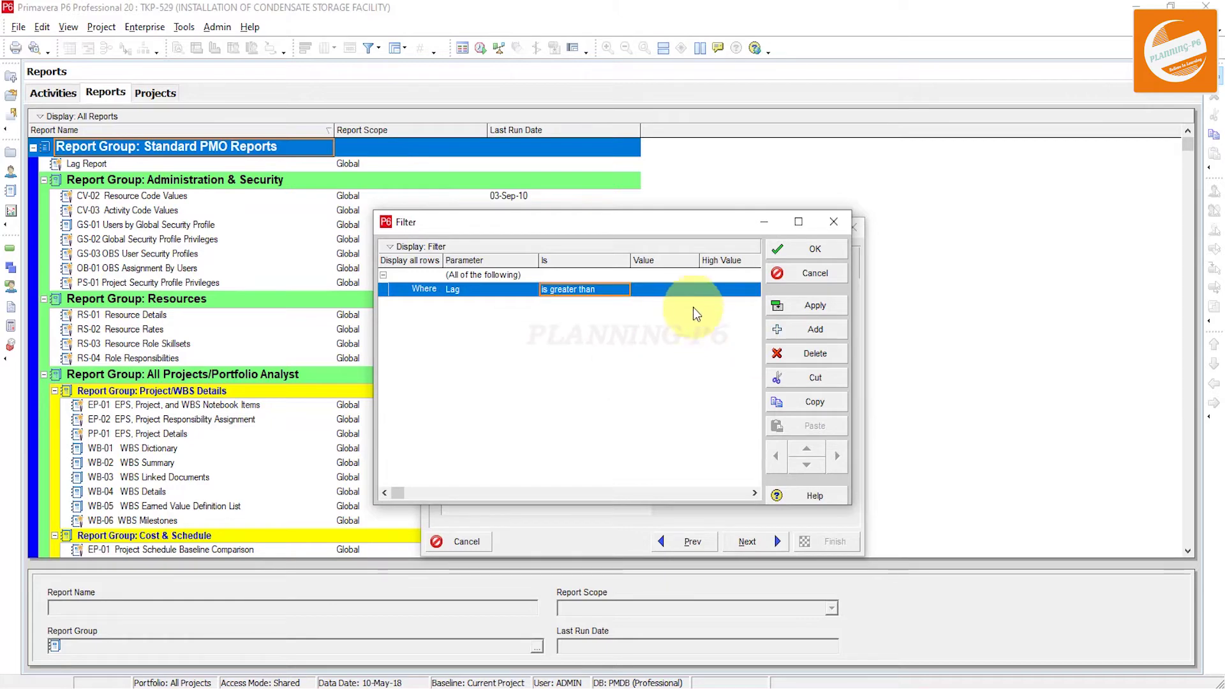
{"action": "left_click", "coordinate": [665, 293]}
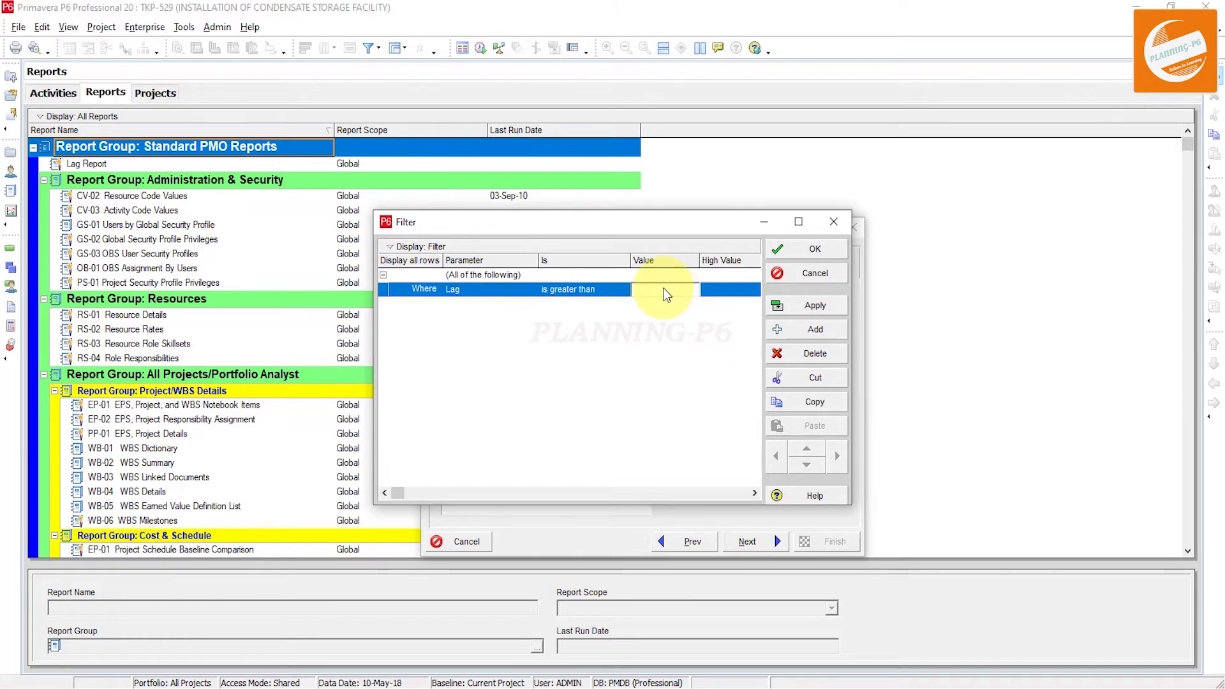
{"action": "type", "text": "0d"}
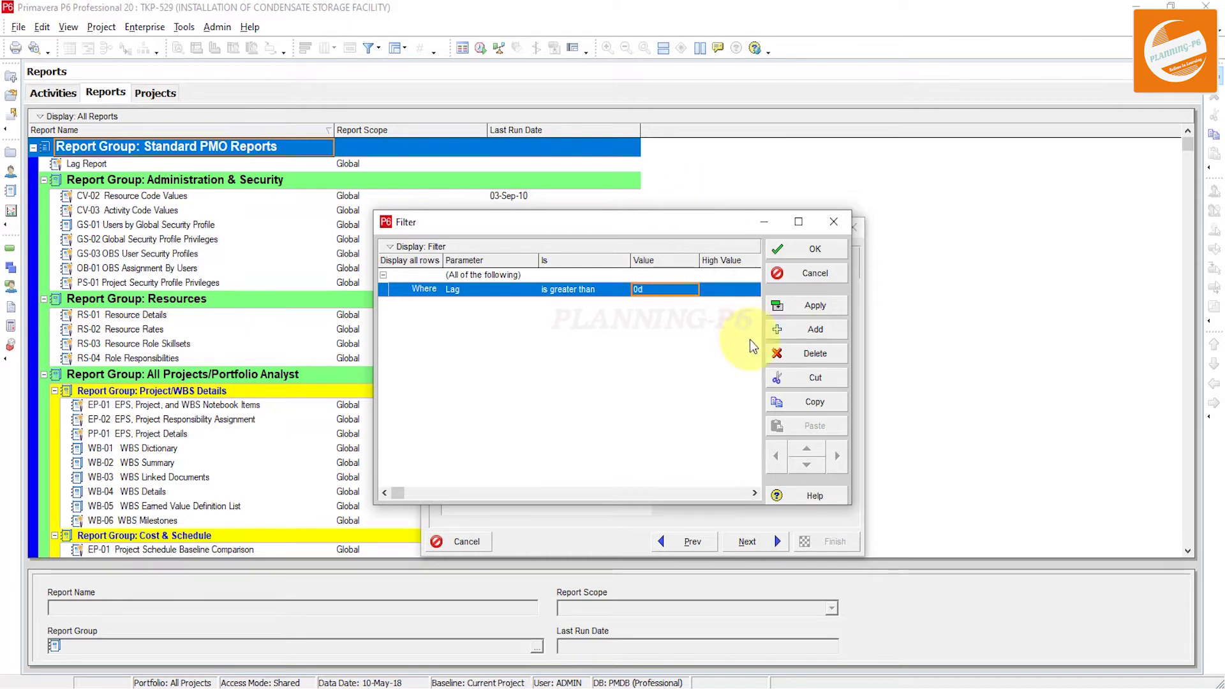
{"action": "left_click", "coordinate": [791, 308]}
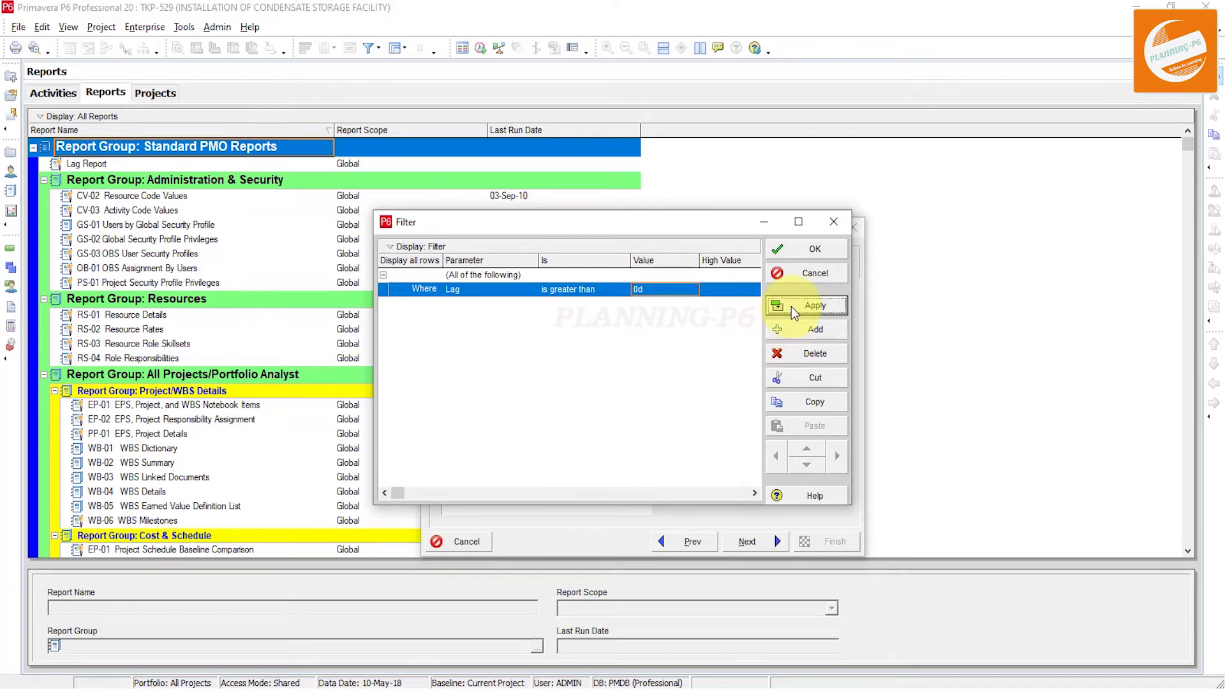
{"action": "left_click", "coordinate": [789, 254]}
Proceed to the report title and replace it with "Lag Report"
{"action": "left_click", "coordinate": [759, 540]}
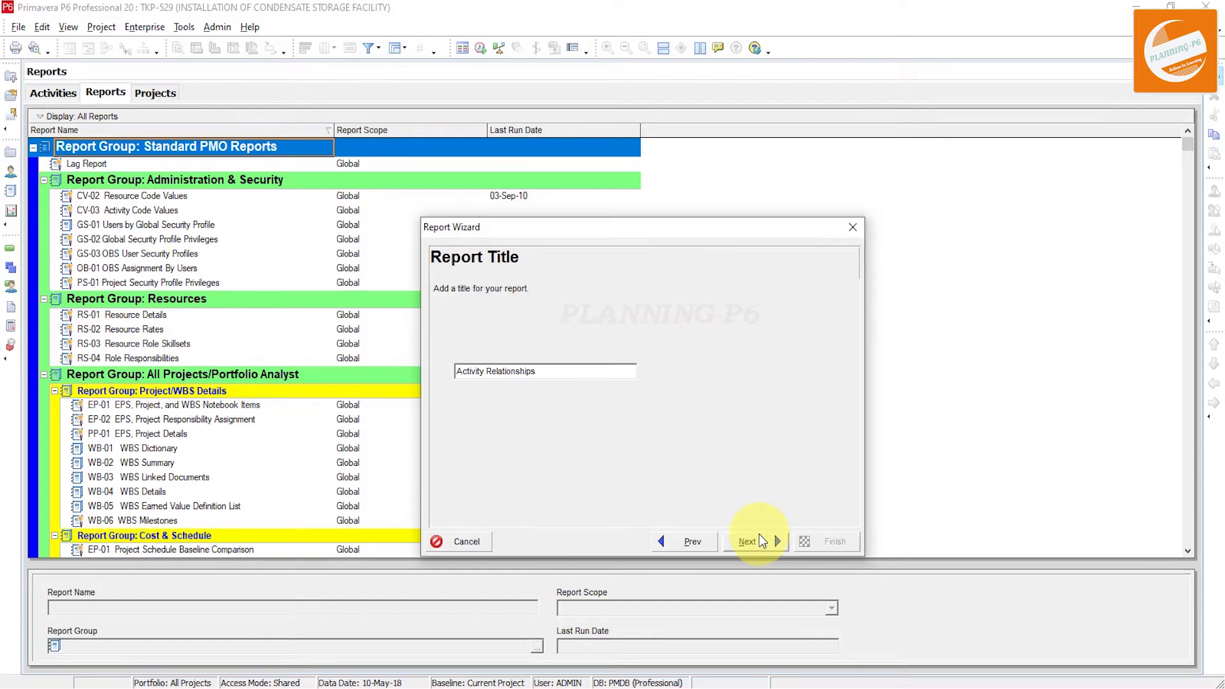
{"action": "left_click_drag", "start_coordinate": [535, 371], "coordinate": [422, 377]}
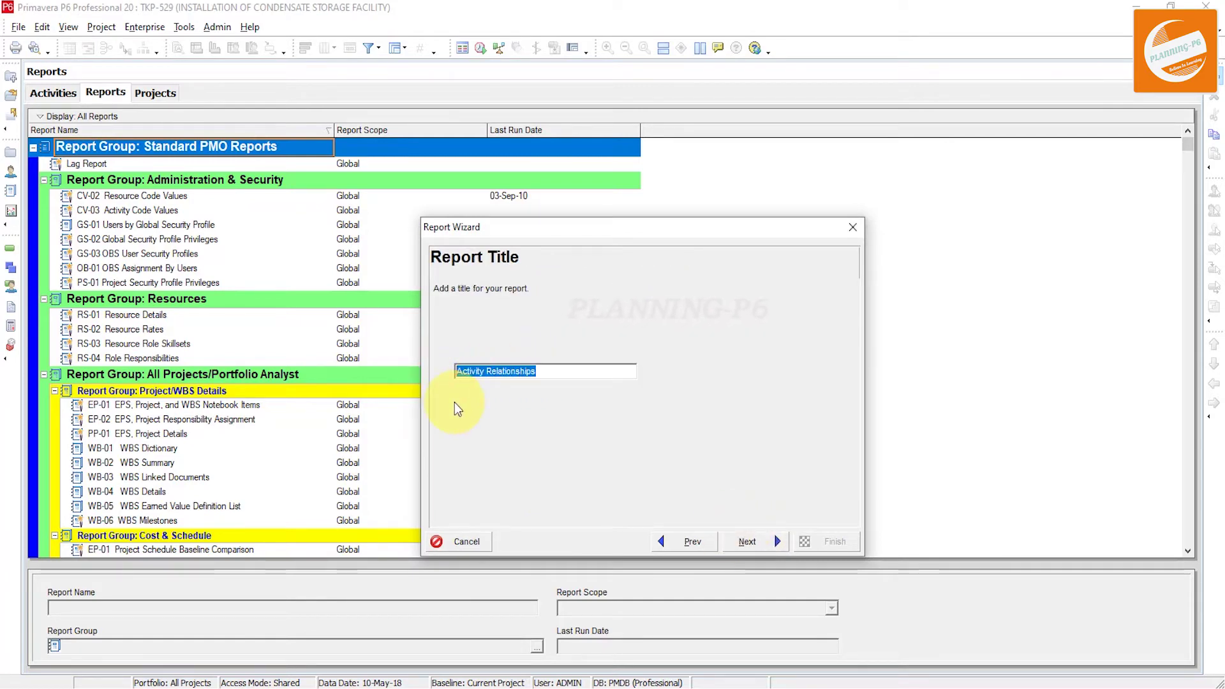
{"action": "type", "text": "Lag"}
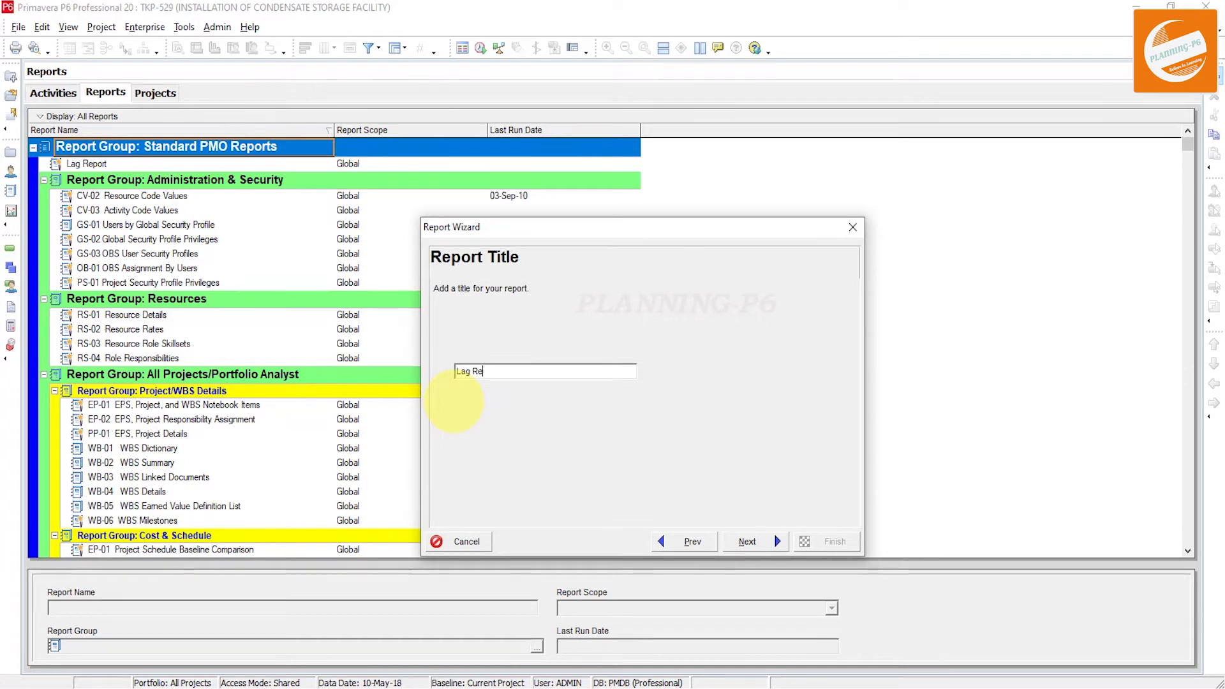
{"action": "type", "text": " Repoe"}
{"action": "key", "text": "BackSpace"}
{"action": "type", "text": "rt"}
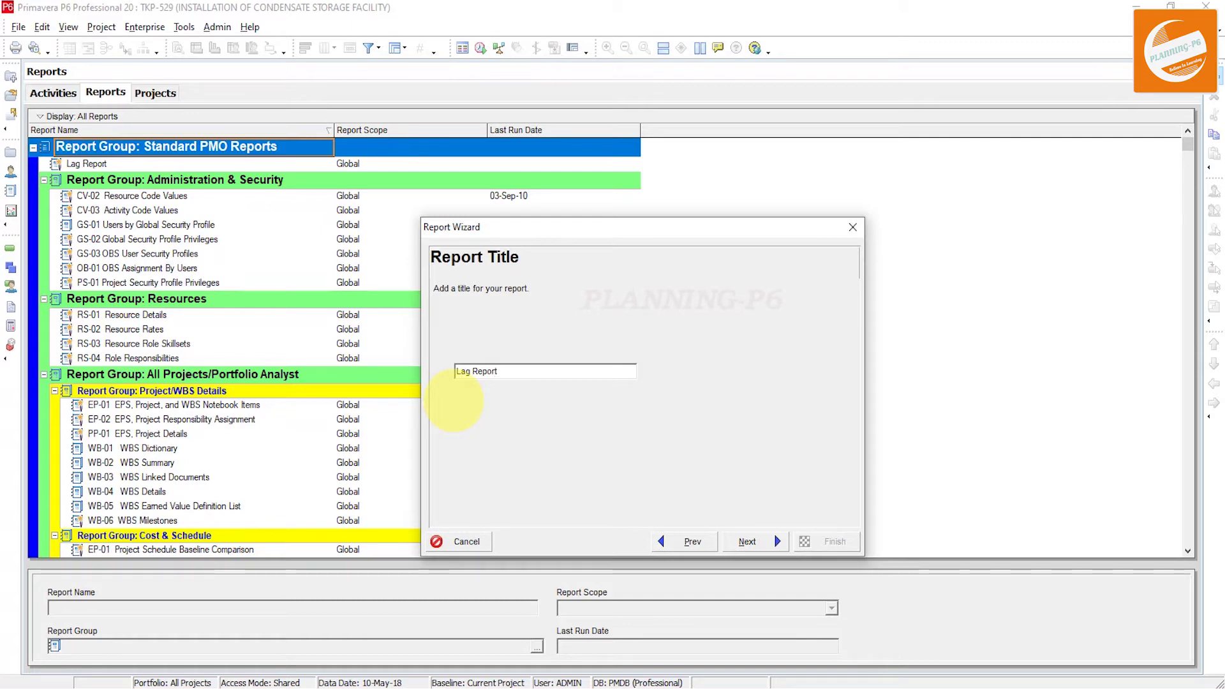
Generate the report and run it to a comma-delimited text file named Lag Report.csv, with the file set to open when done
{"action": "left_click", "coordinate": [746, 541]}
{"action": "left_click", "coordinate": [557, 361]}
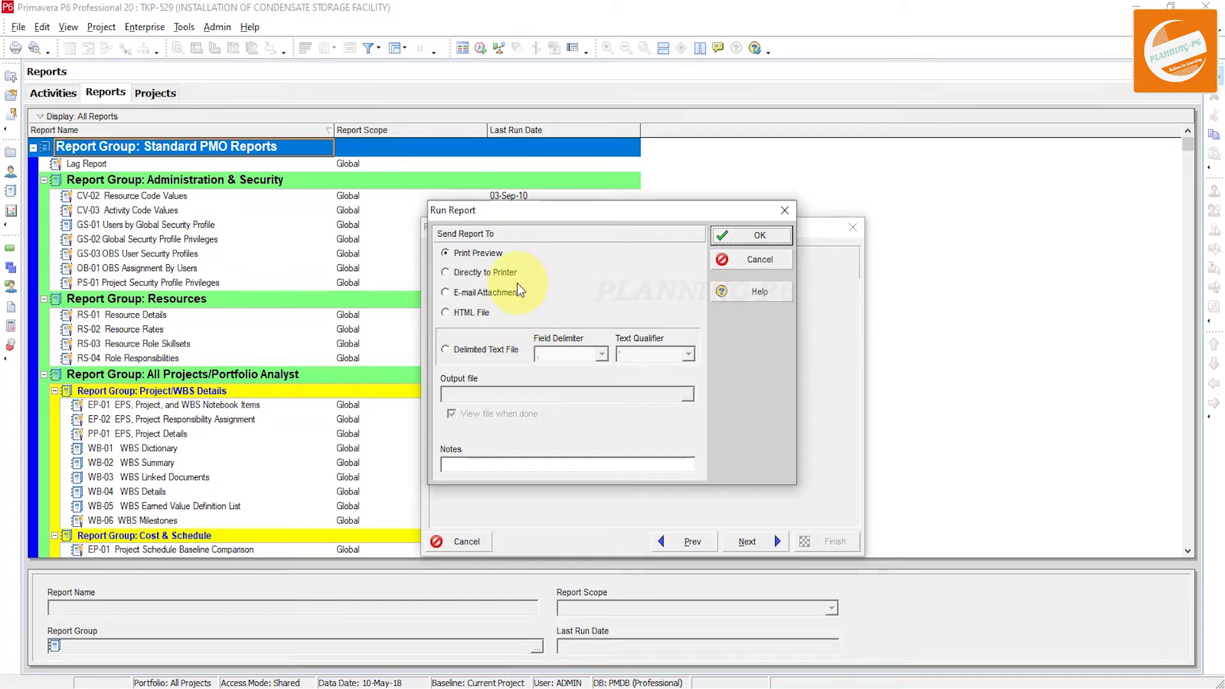
{"action": "left_click", "coordinate": [488, 351]}
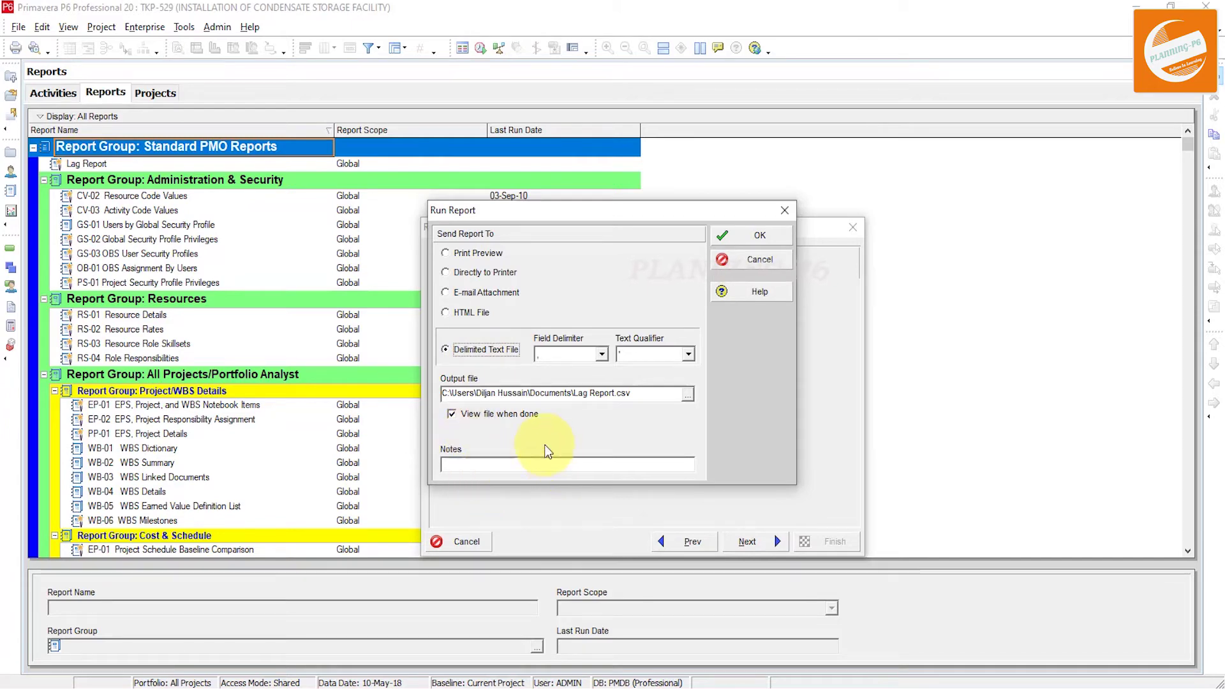
{"action": "left_click", "coordinate": [753, 240]}
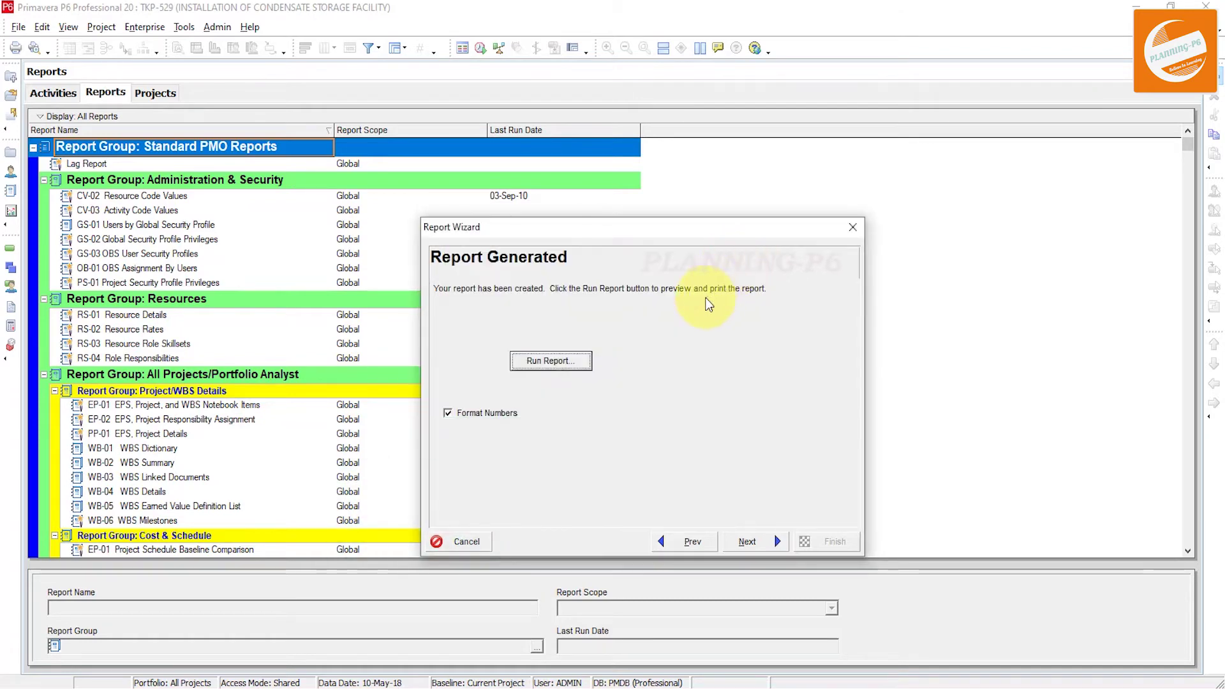
Run the generated report again with Print Preview as its output
{"action": "left_click", "coordinate": [558, 361]}
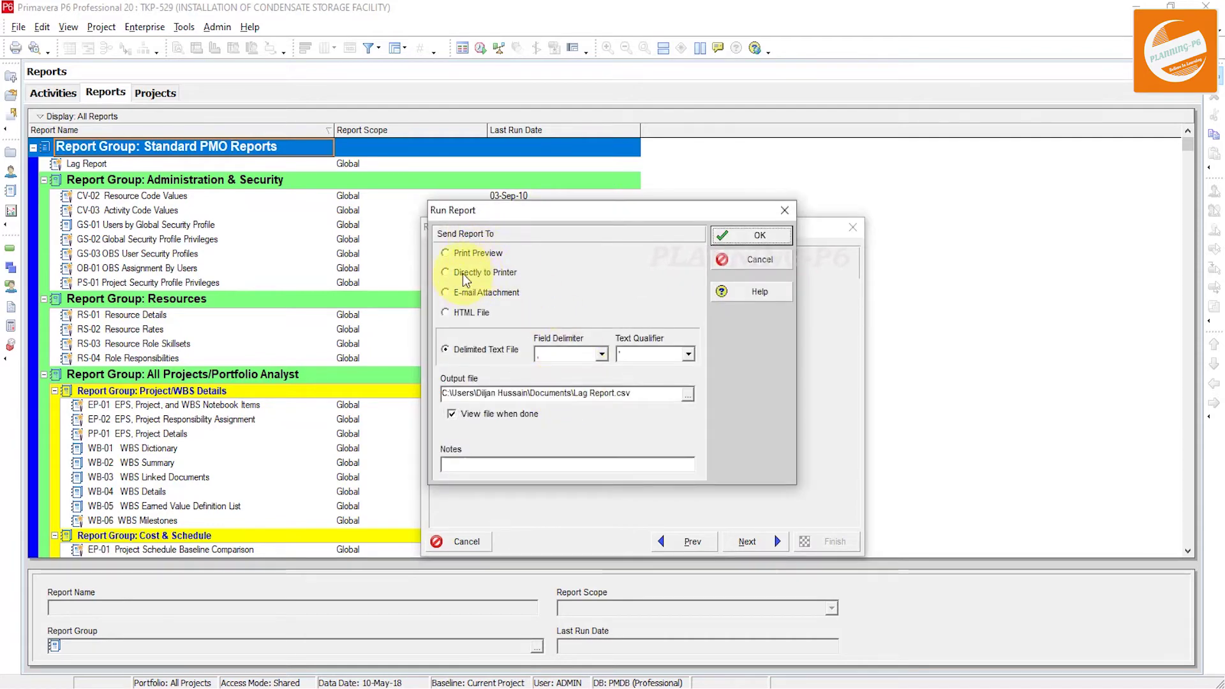
{"action": "left_click", "coordinate": [474, 255]}
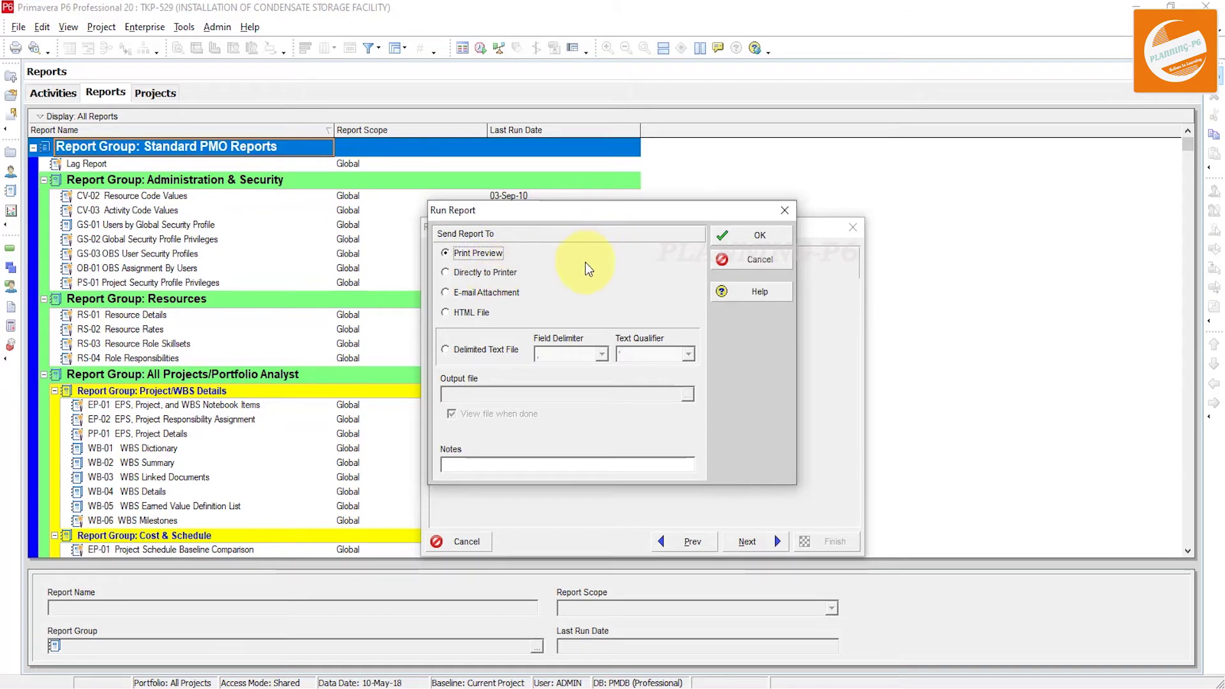
{"action": "left_click", "coordinate": [740, 236]}
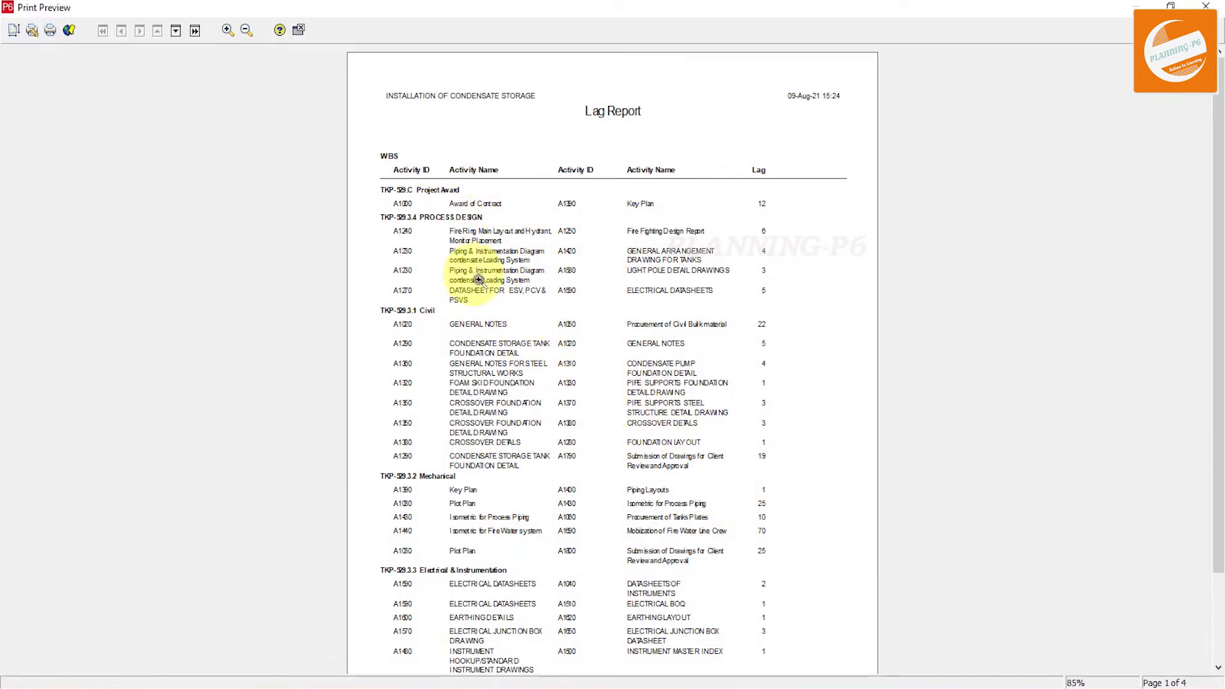
Page through the Lag Report preview to examine the predecessor and successor activities and their lags
{"action": "key", "text": "Page_Down"}
{"action": "key", "text": "Page_Down"}
{"action": "key", "text": "Page_Down"}
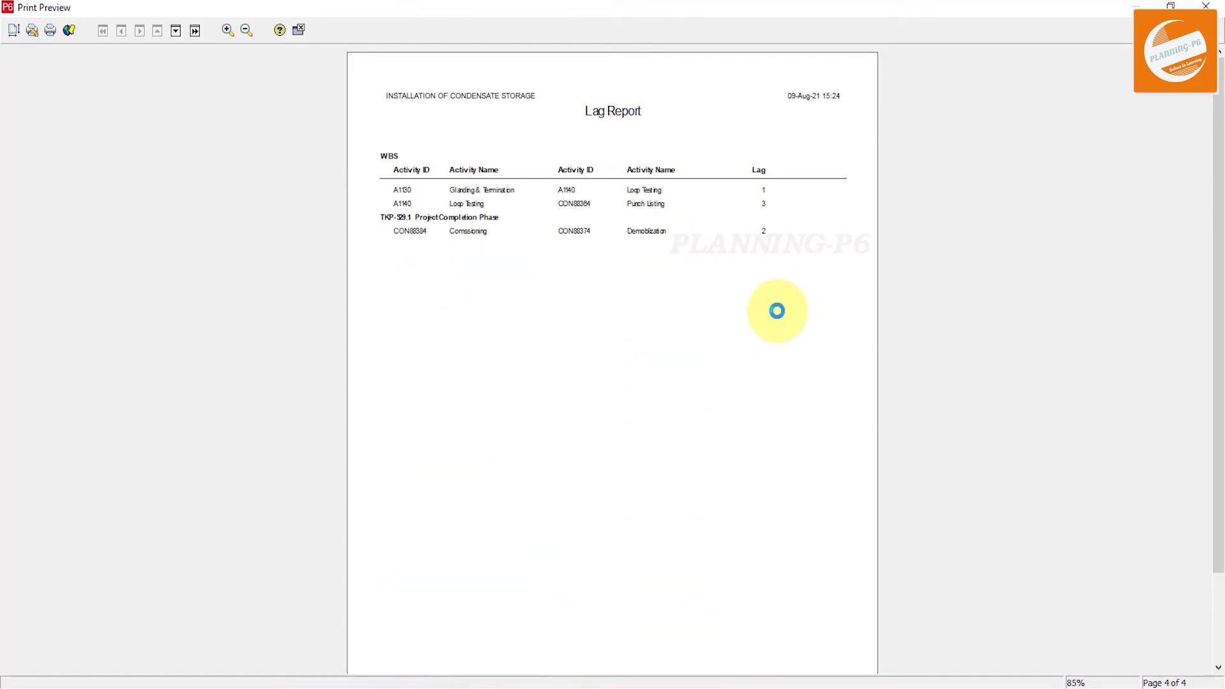
{"action": "key", "text": "Page_Up"}
{"action": "key", "text": "Page_Up"}
{"action": "key", "text": "Page_Up"}
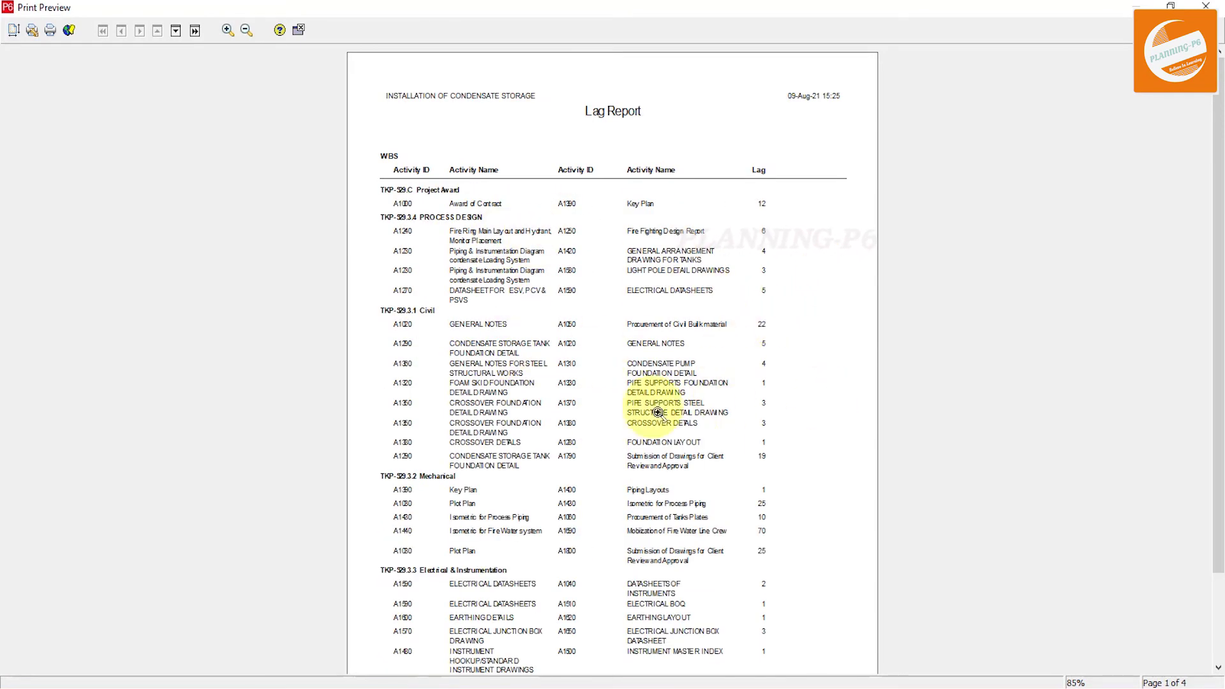
{"action": "key", "text": "Page_Down"}
{"action": "key", "text": "Page_Down"}
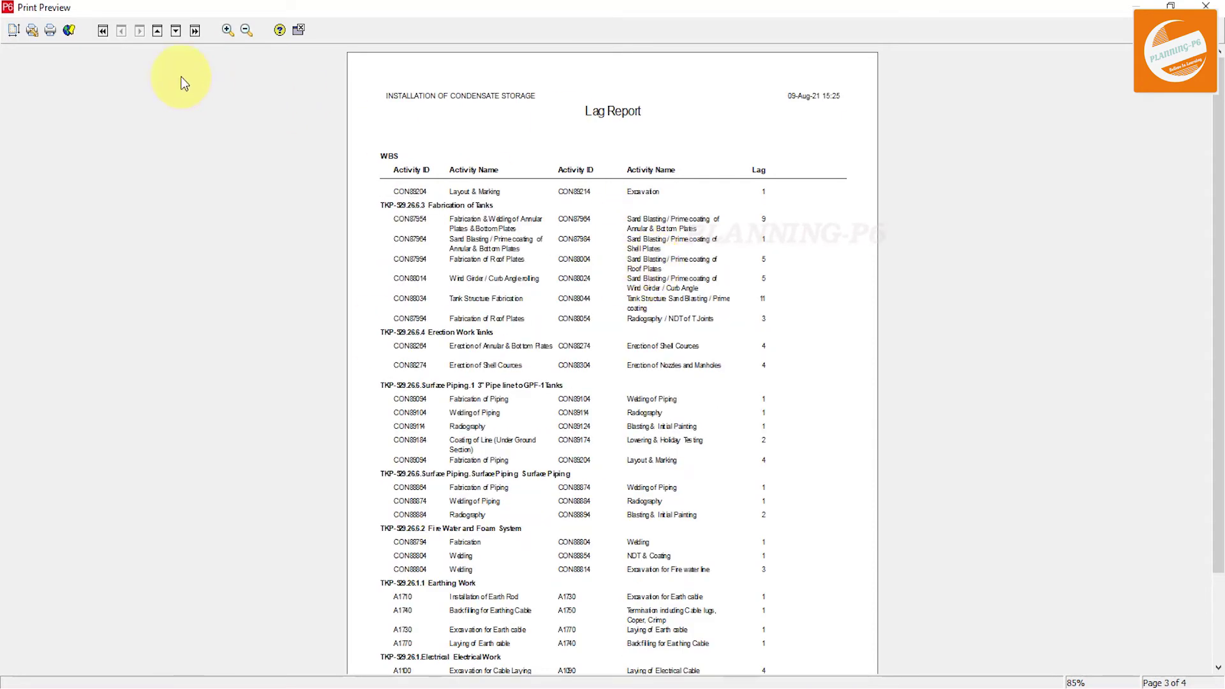
Print all pages of the report with Nitro PDF Creator (Pro 12) and save the PDF as PM on the Desktop
{"action": "left_click", "coordinate": [48, 32]}
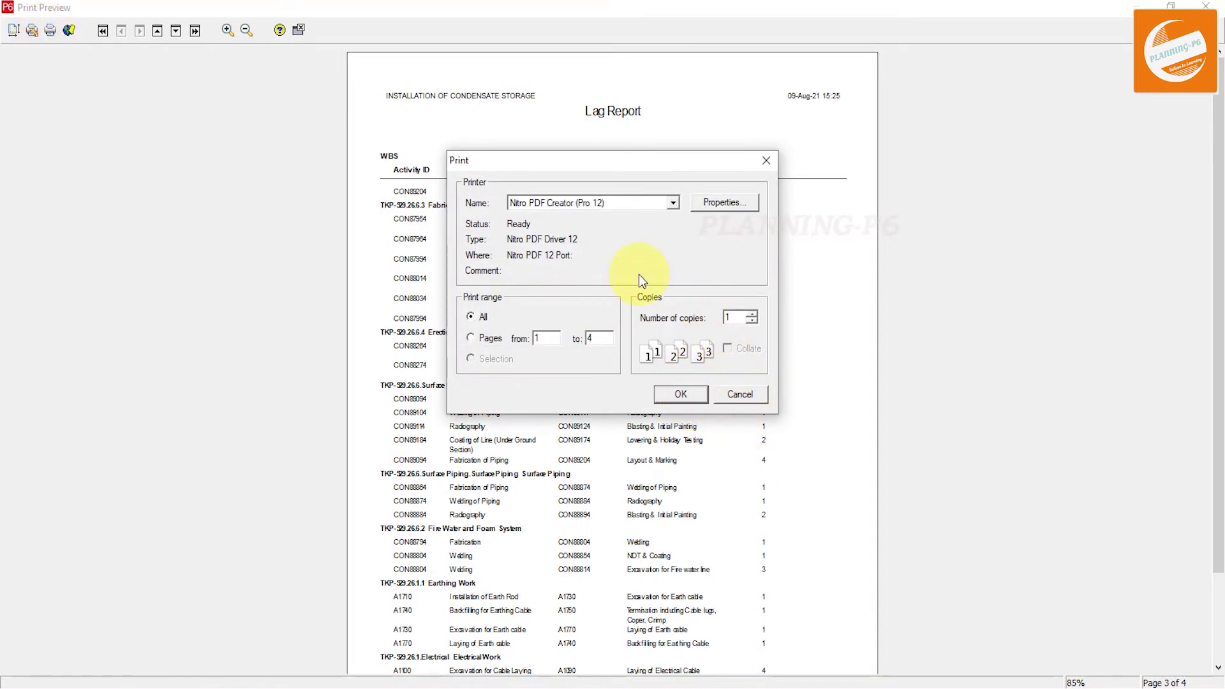
{"action": "left_click", "coordinate": [680, 394]}
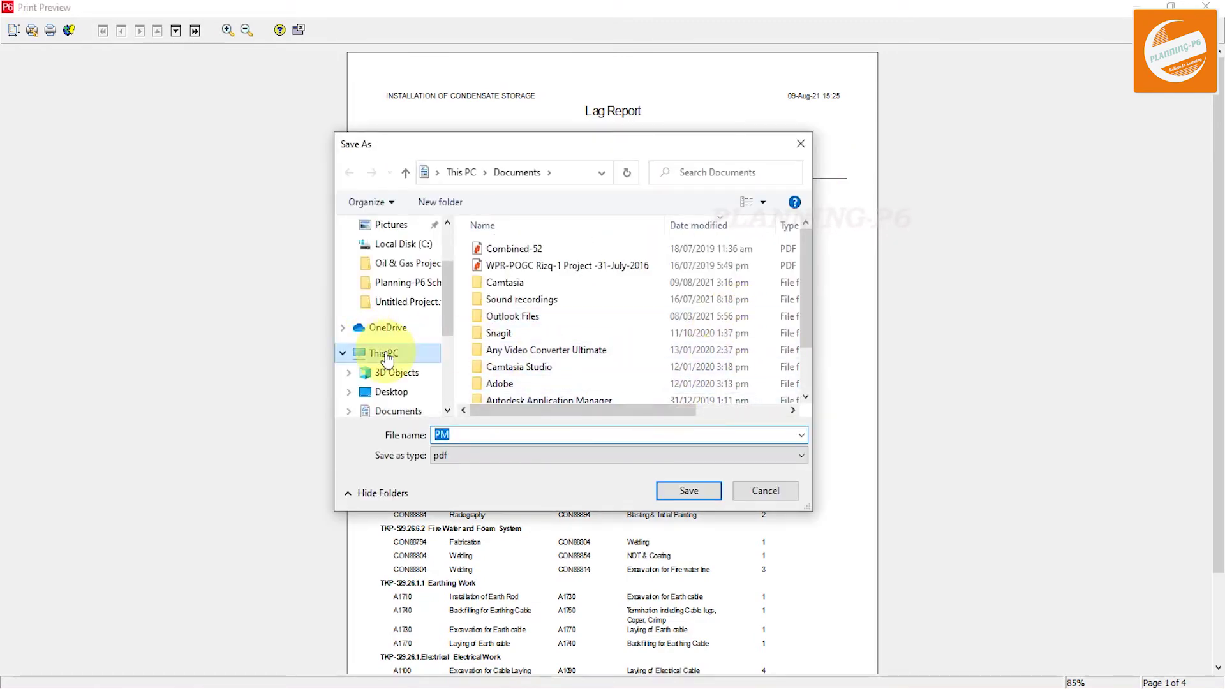
{"action": "left_click", "coordinate": [387, 358]}
{"action": "left_click", "coordinate": [532, 322]}
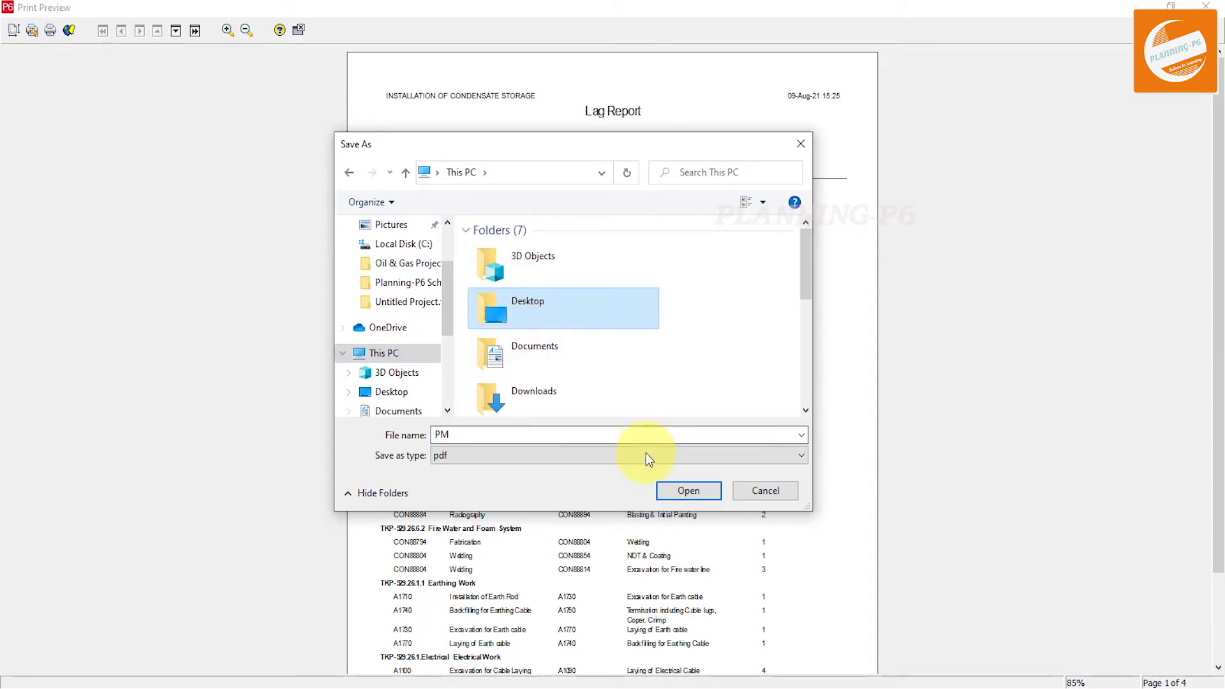
{"action": "left_click", "coordinate": [685, 489]}
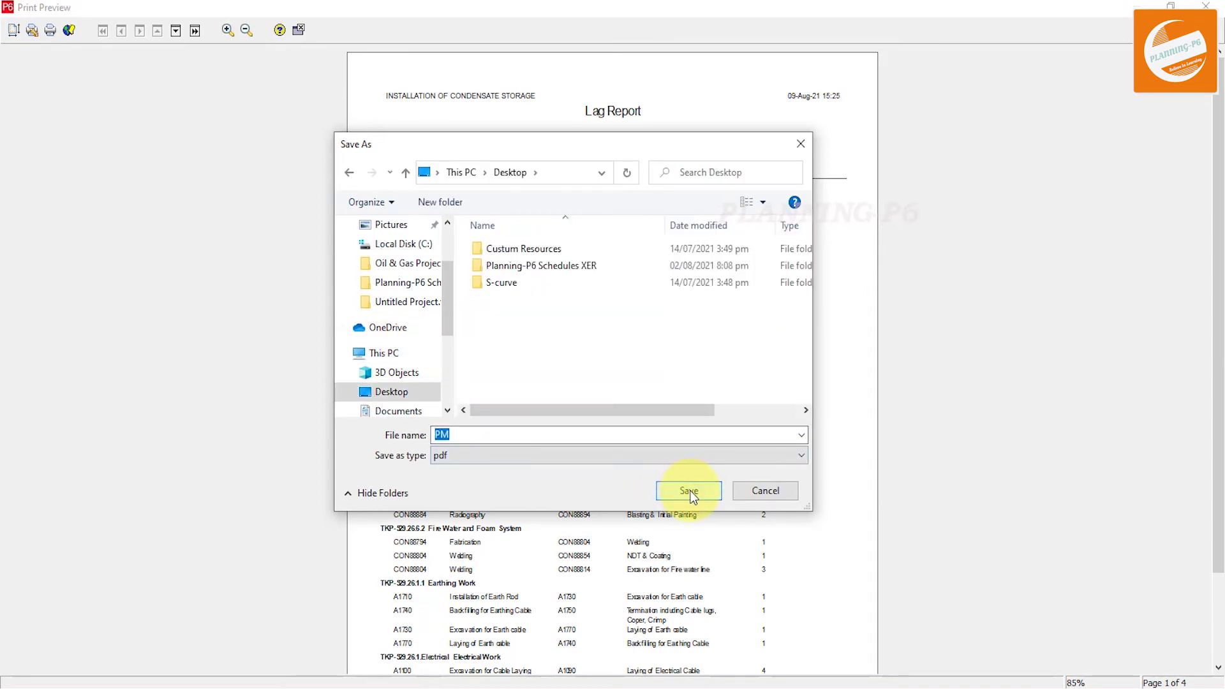
{"action": "left_click", "coordinate": [689, 492]}
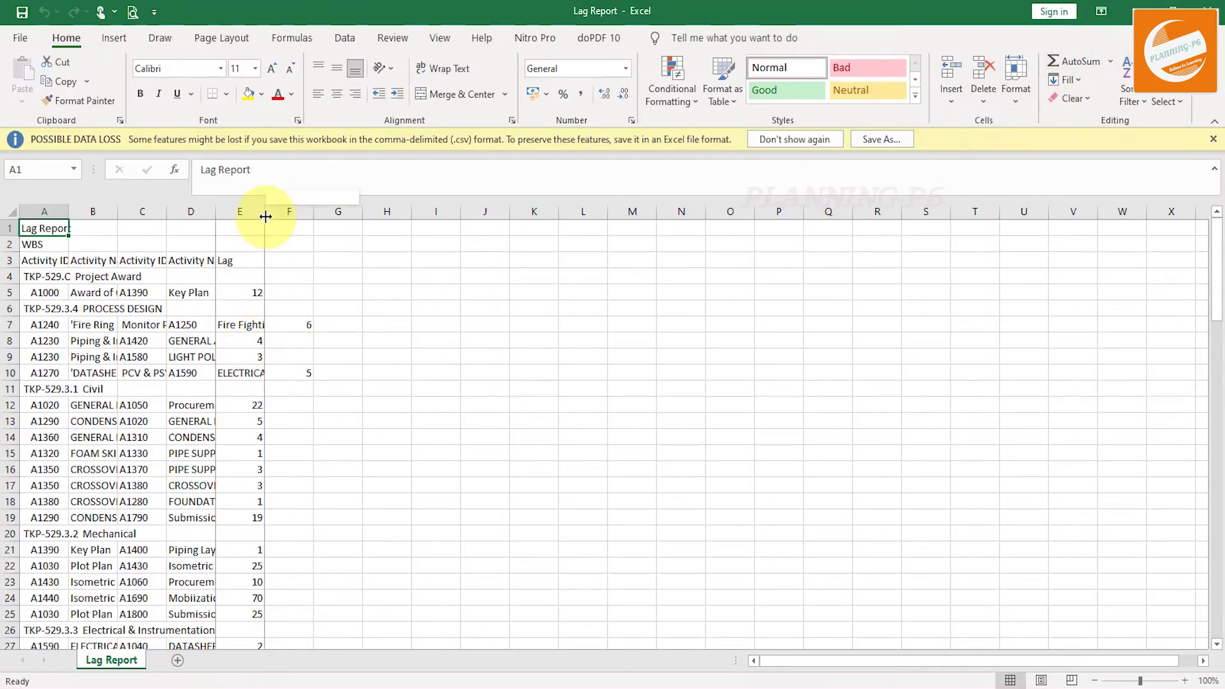
In the Lag Report sheet in Excel, fit the widths of columns A to E to their contents
{"action": "double_click", "coordinate": [264, 211]}
{"action": "double_click", "coordinate": [216, 211]}
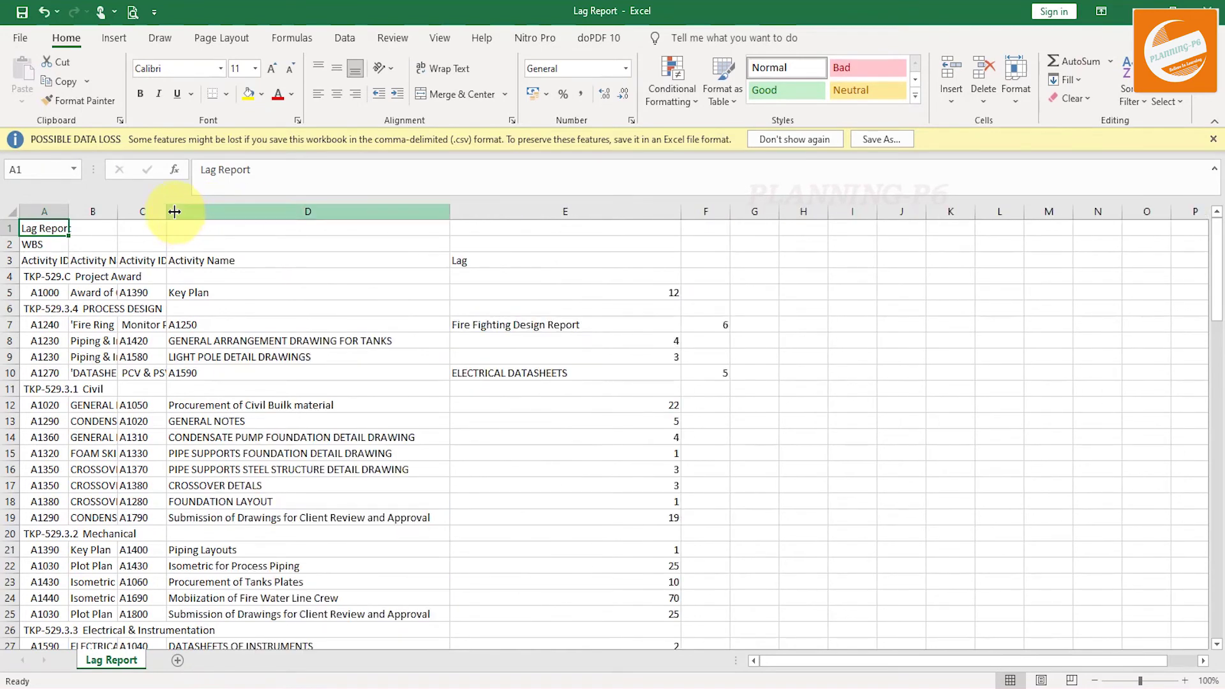
{"action": "double_click", "coordinate": [167, 211]}
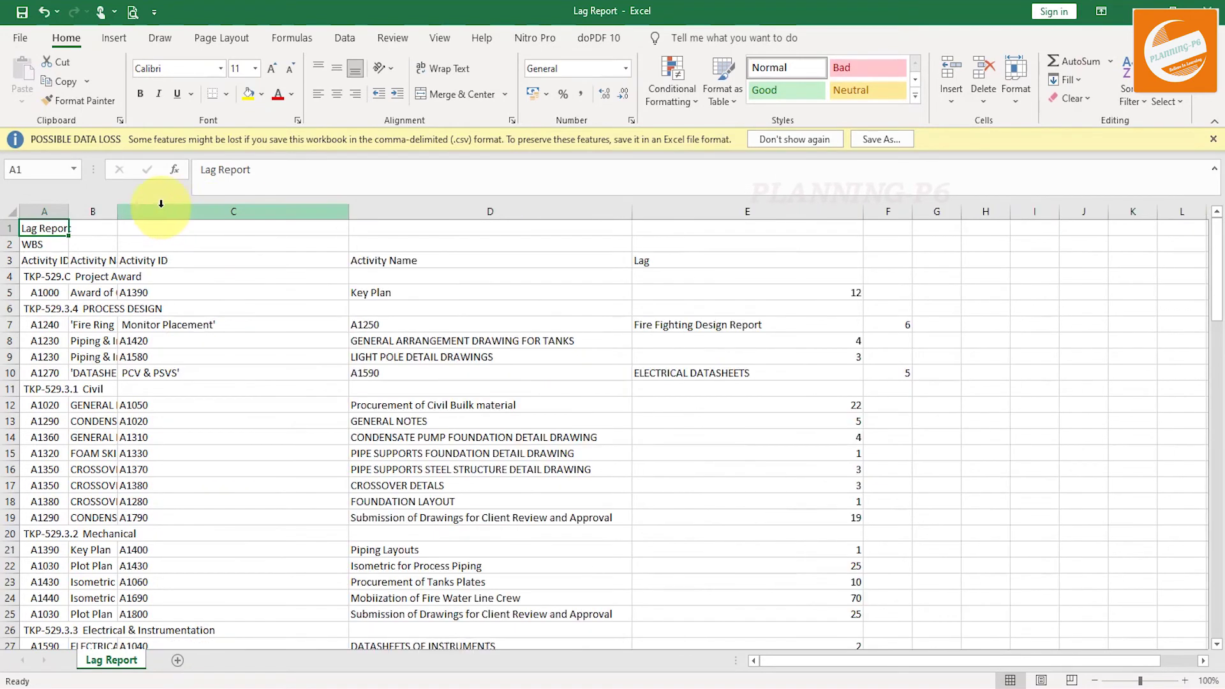
{"action": "double_click", "coordinate": [122, 210]}
{"action": "double_click", "coordinate": [68, 211]}
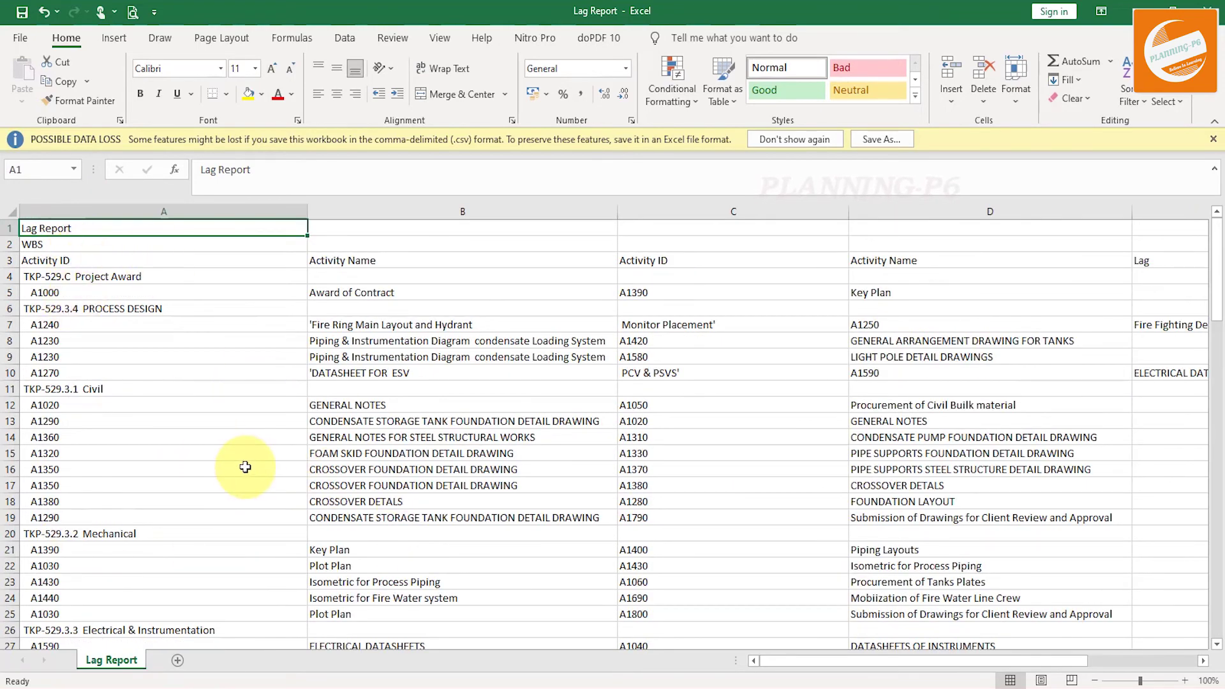
Examine the activity rows and lag values across the exported sheet, then return to the P6 print preview
{"action": "scroll", "coordinate": [252, 440], "scroll_direction": "down", "scroll_amount": 15}
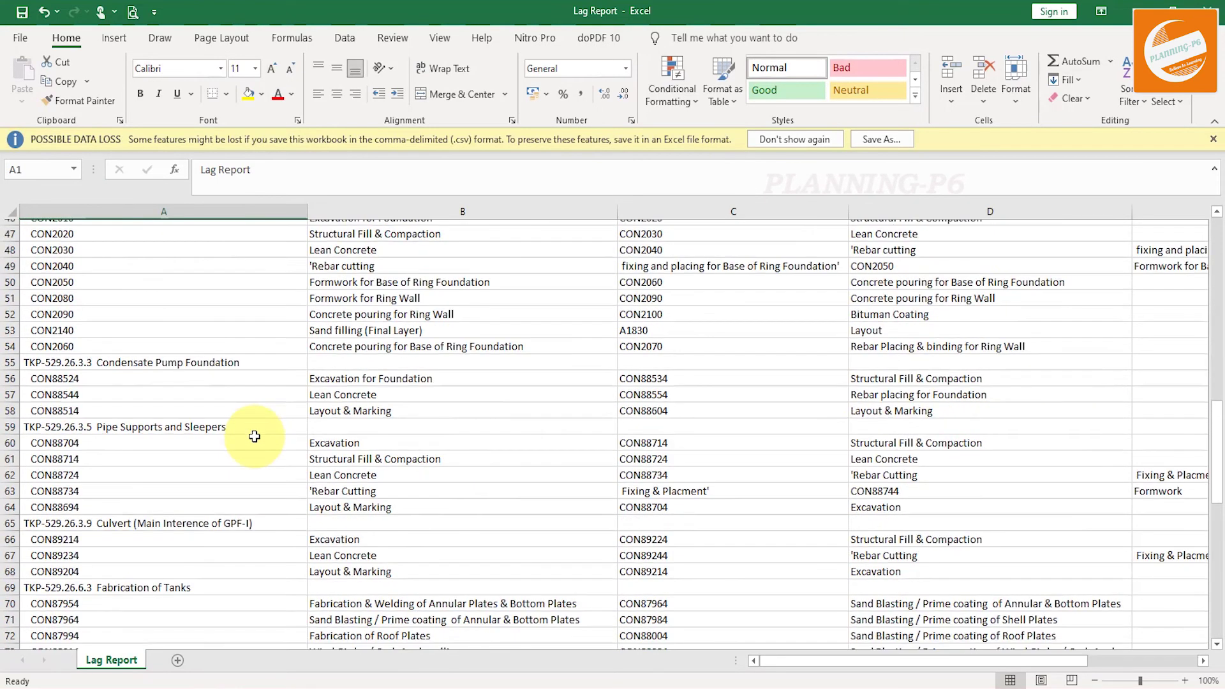
{"action": "scroll", "coordinate": [254, 436], "scroll_direction": "down", "scroll_amount": 9}
{"action": "left_click_drag", "start_coordinate": [823, 661], "coordinate": [802, 416]}
{"action": "scroll", "coordinate": [733, 389], "scroll_direction": "up", "scroll_amount": 14}
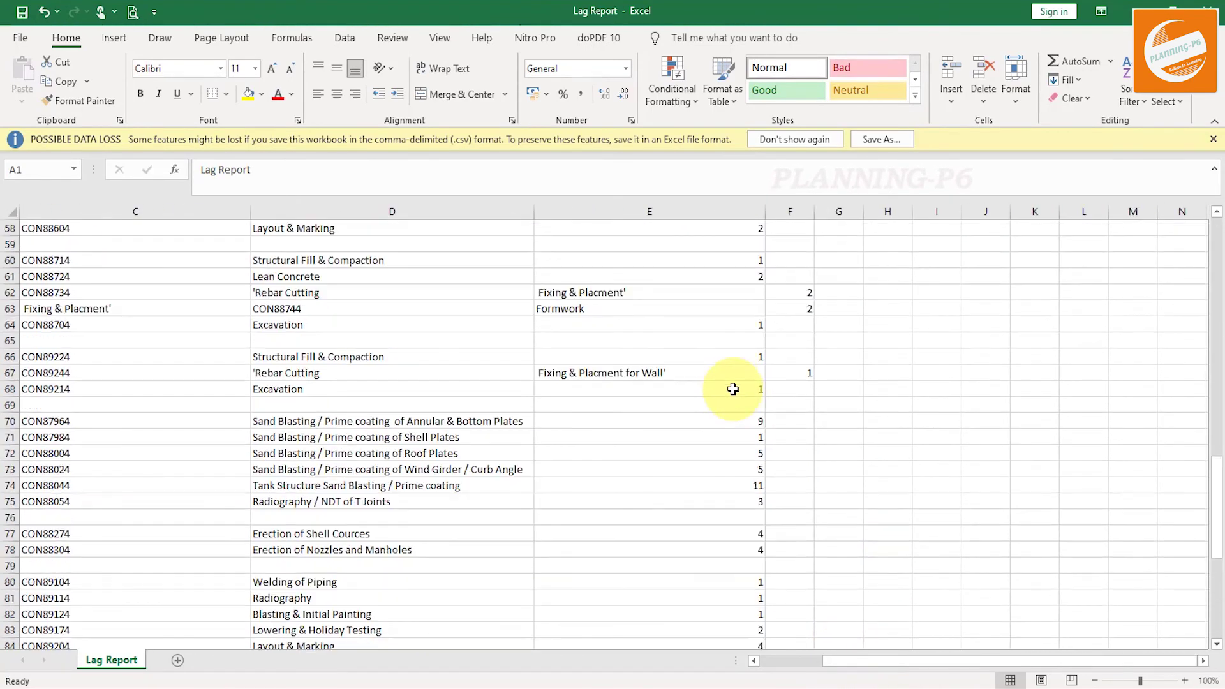
{"action": "scroll", "coordinate": [720, 405], "scroll_direction": "up", "scroll_amount": 10}
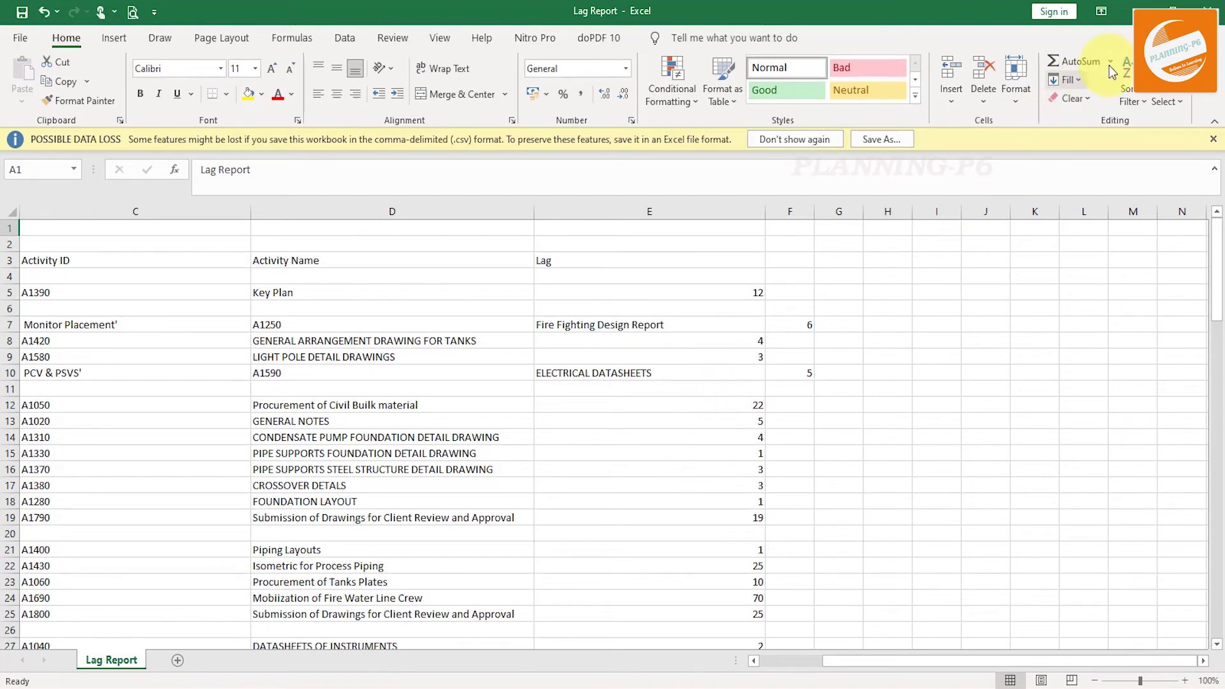
{"action": "left_click", "coordinate": [1138, 11]}
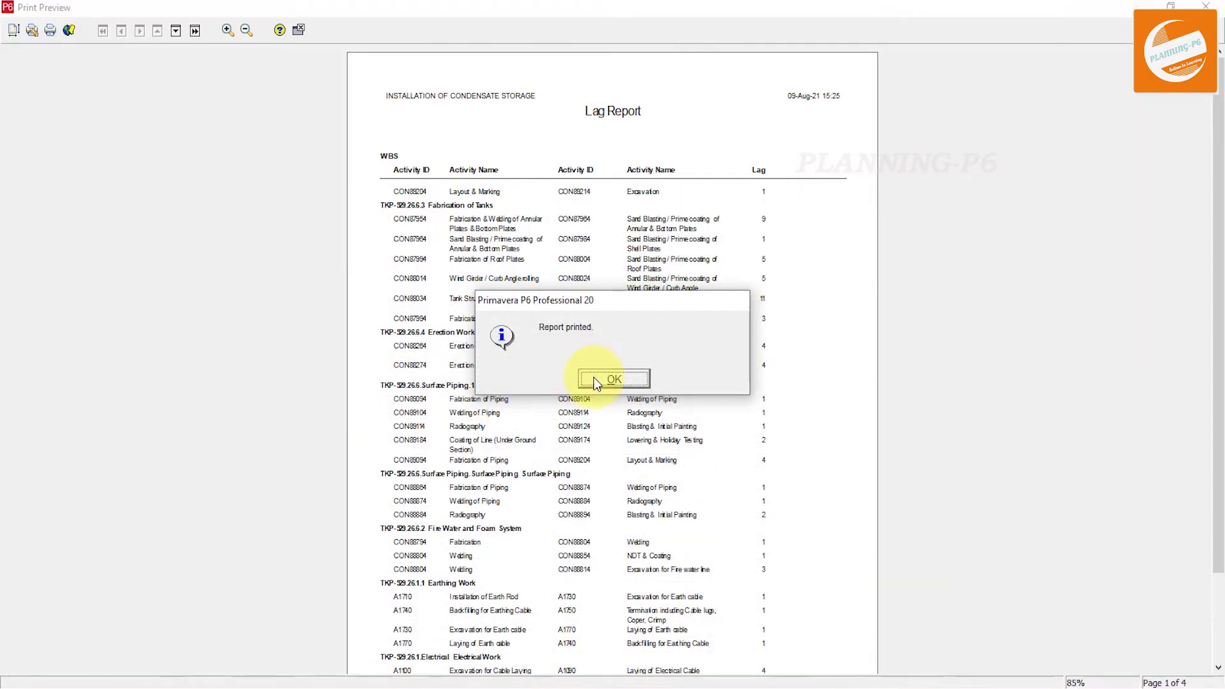
Dismiss the print confirmation and review the pages of PM.pdf in Nitro Pro from last to first, enlarged to 150%
{"action": "left_click", "coordinate": [614, 379]}
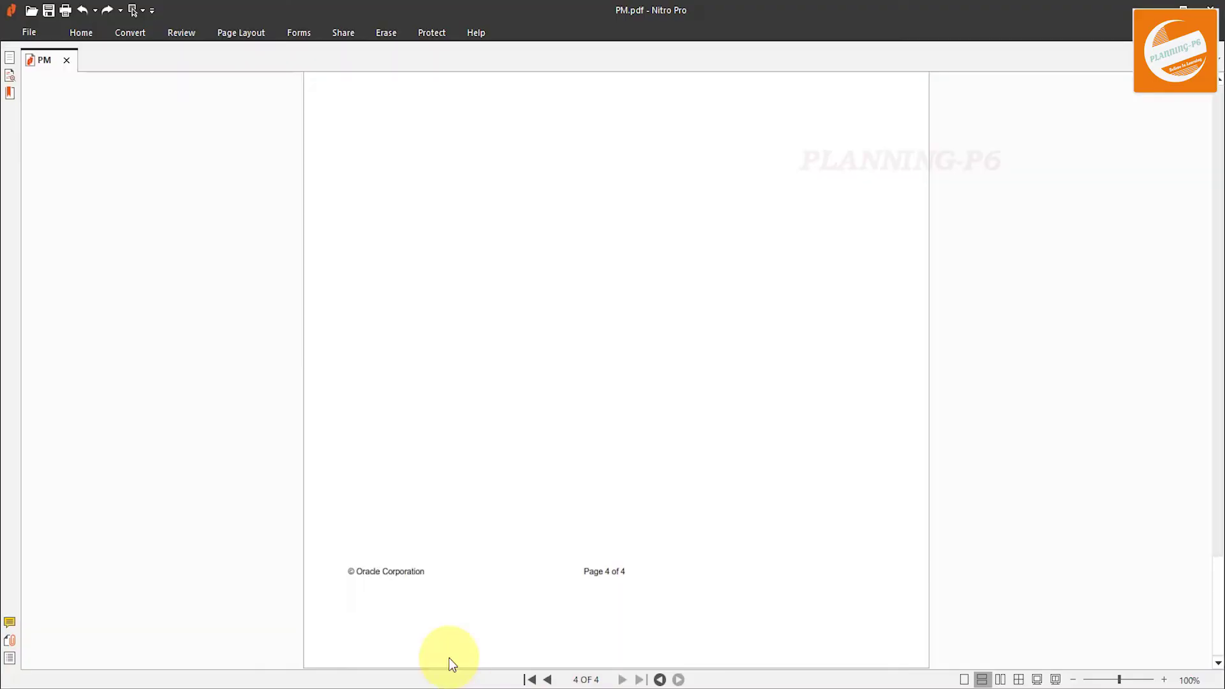
{"action": "scroll", "coordinate": [491, 389], "scroll_direction": "up", "scroll_amount": 15}
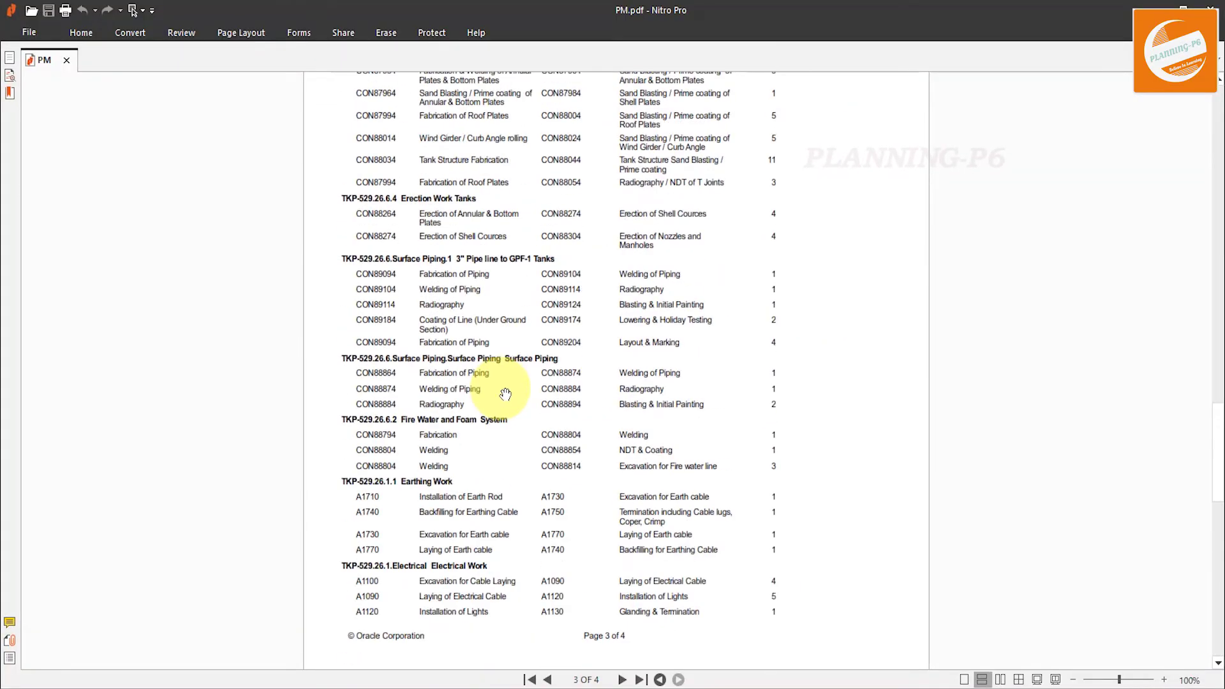
{"action": "scroll", "coordinate": [504, 391], "scroll_direction": "up", "scroll_amount": 6}
{"action": "scroll", "coordinate": [514, 367], "scroll_direction": "up", "scroll_amount": 2, "text": "ctrl"}
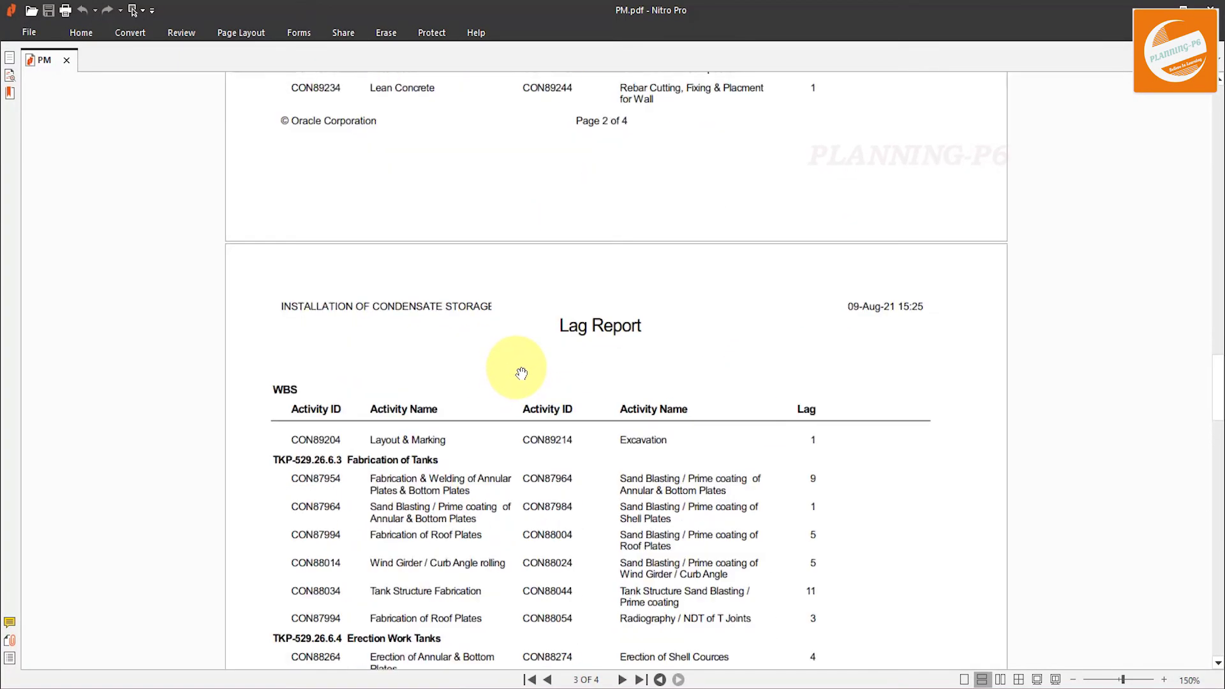
{"action": "scroll", "coordinate": [521, 373], "scroll_direction": "up", "scroll_amount": 10}
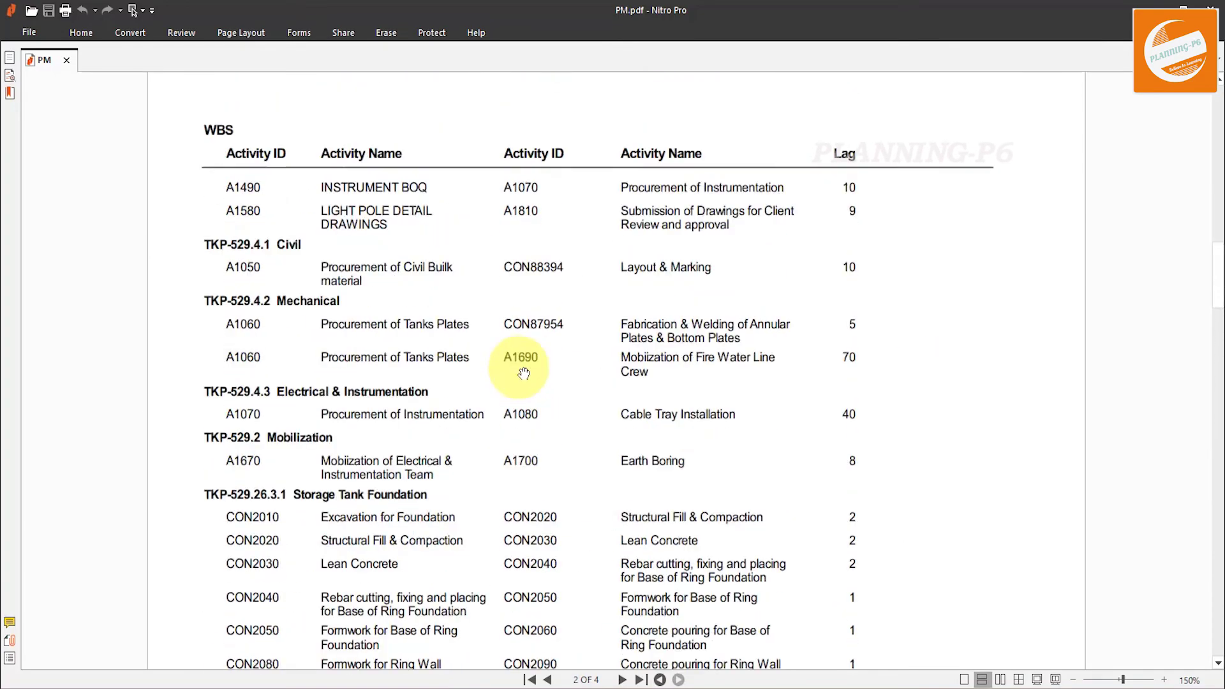
{"action": "scroll", "coordinate": [523, 373], "scroll_direction": "up", "scroll_amount": 12}
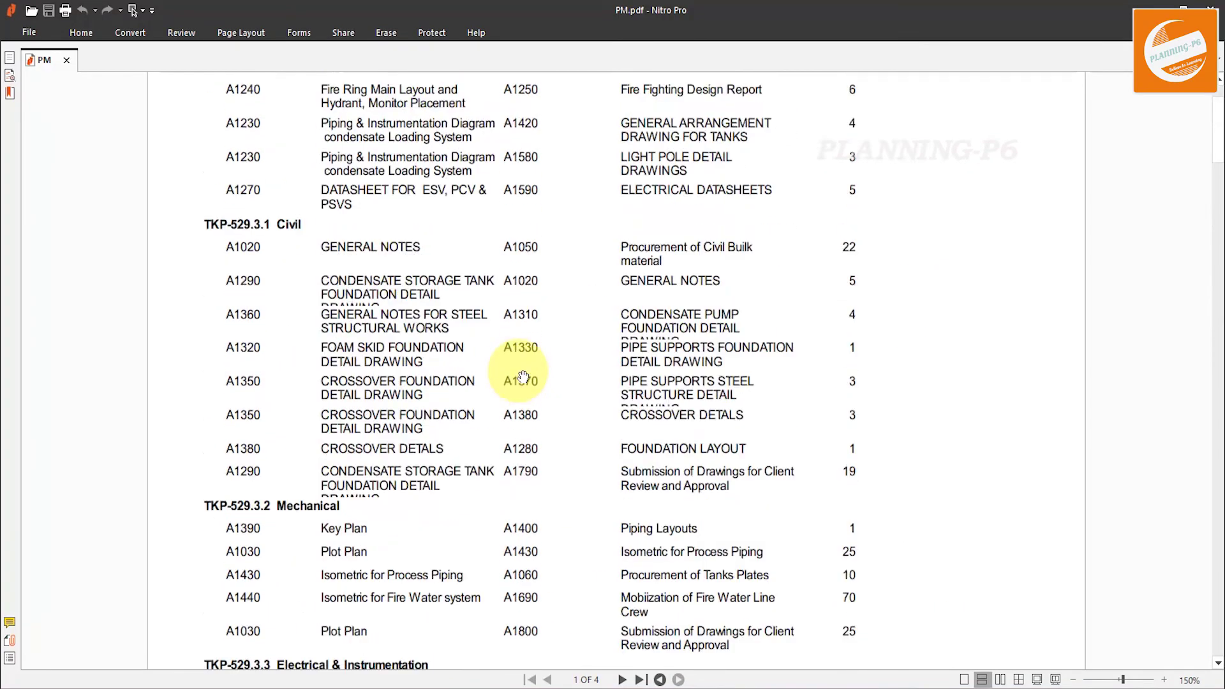
{"action": "scroll", "coordinate": [522, 376], "scroll_direction": "up", "scroll_amount": 4}
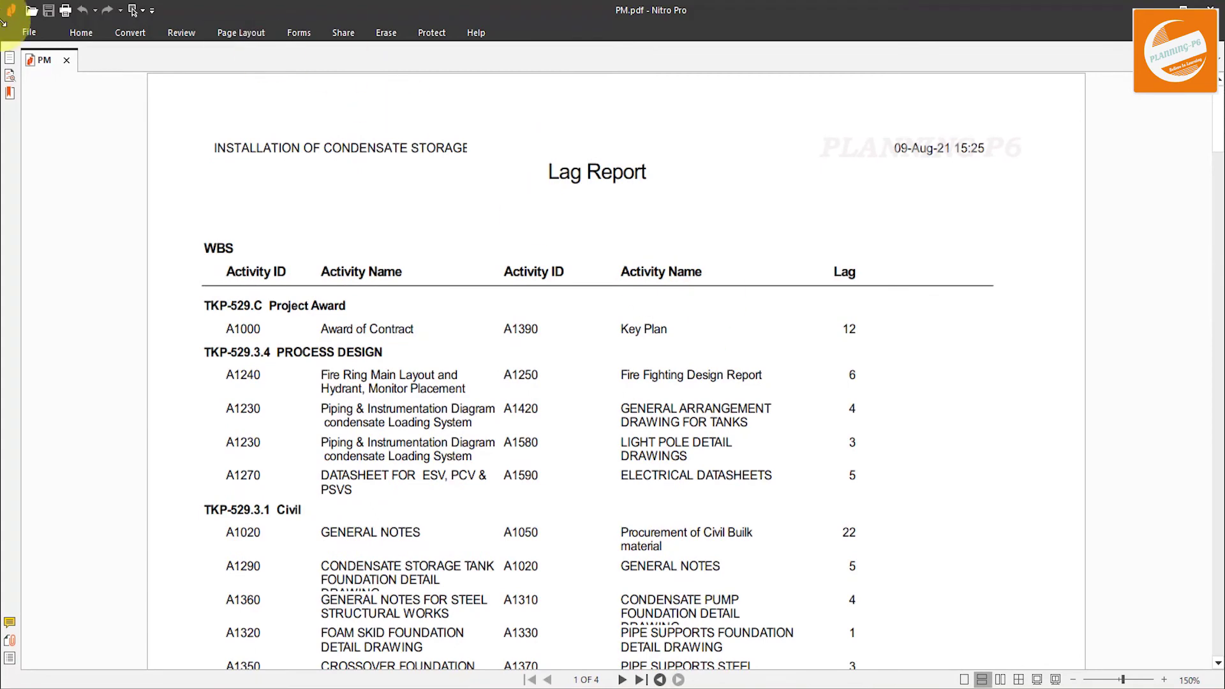
{"action": "left_click", "coordinate": [1156, 7]}
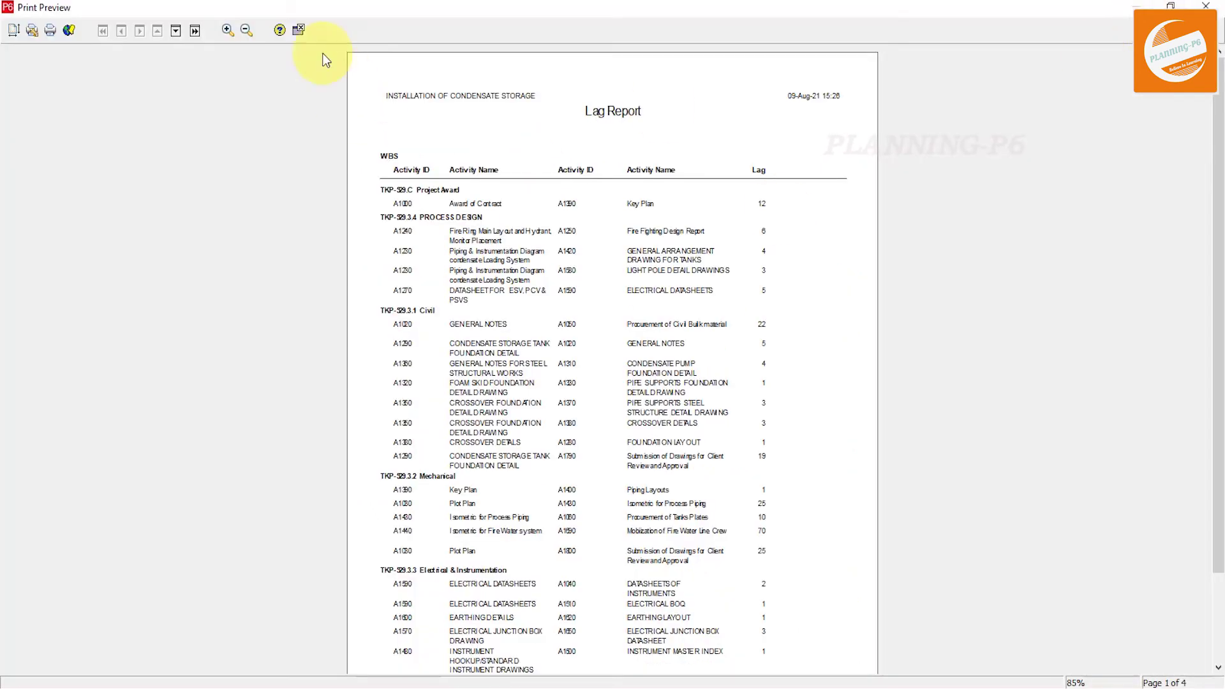
Close the print preview and go back in the Report Wizard to the configuration of the selected subject areas
{"action": "left_click", "coordinate": [300, 30]}
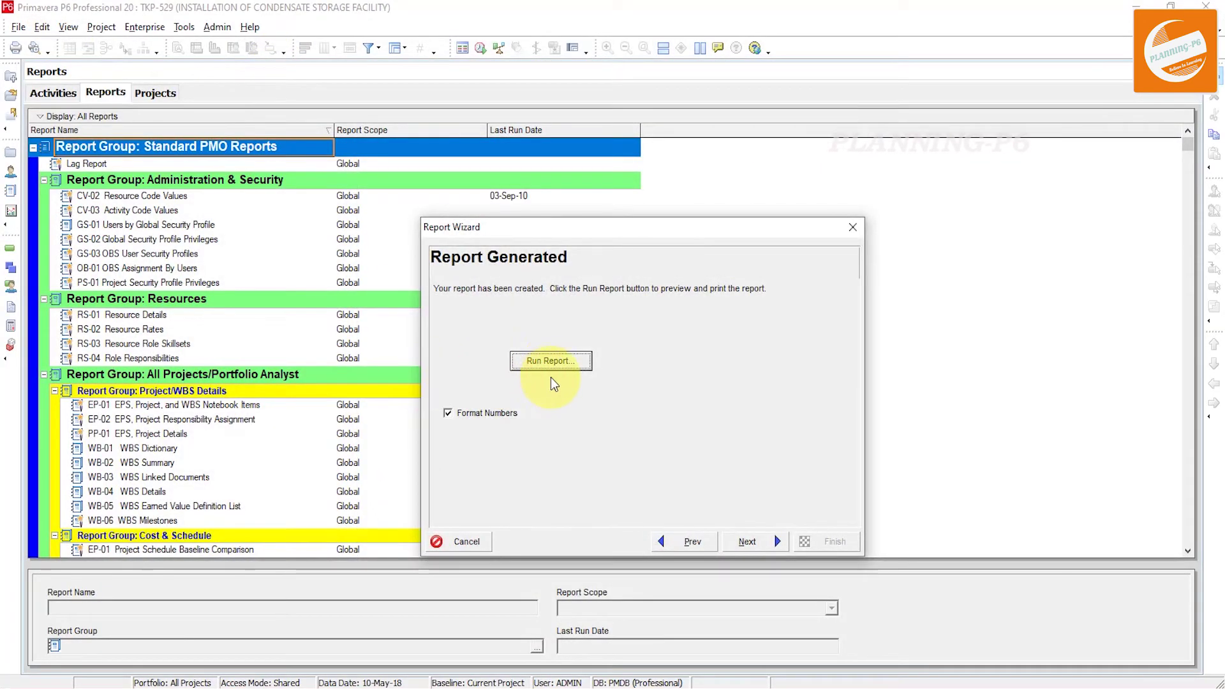
{"action": "left_click", "coordinate": [669, 542]}
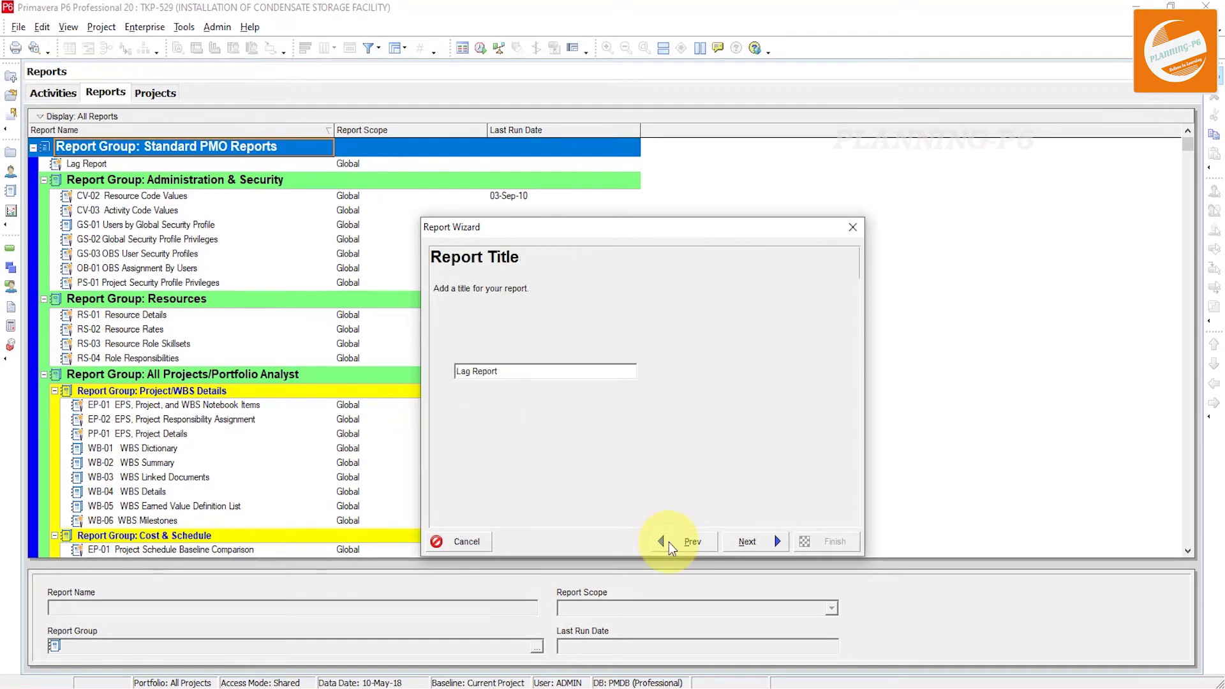
{"action": "left_click", "coordinate": [668, 542]}
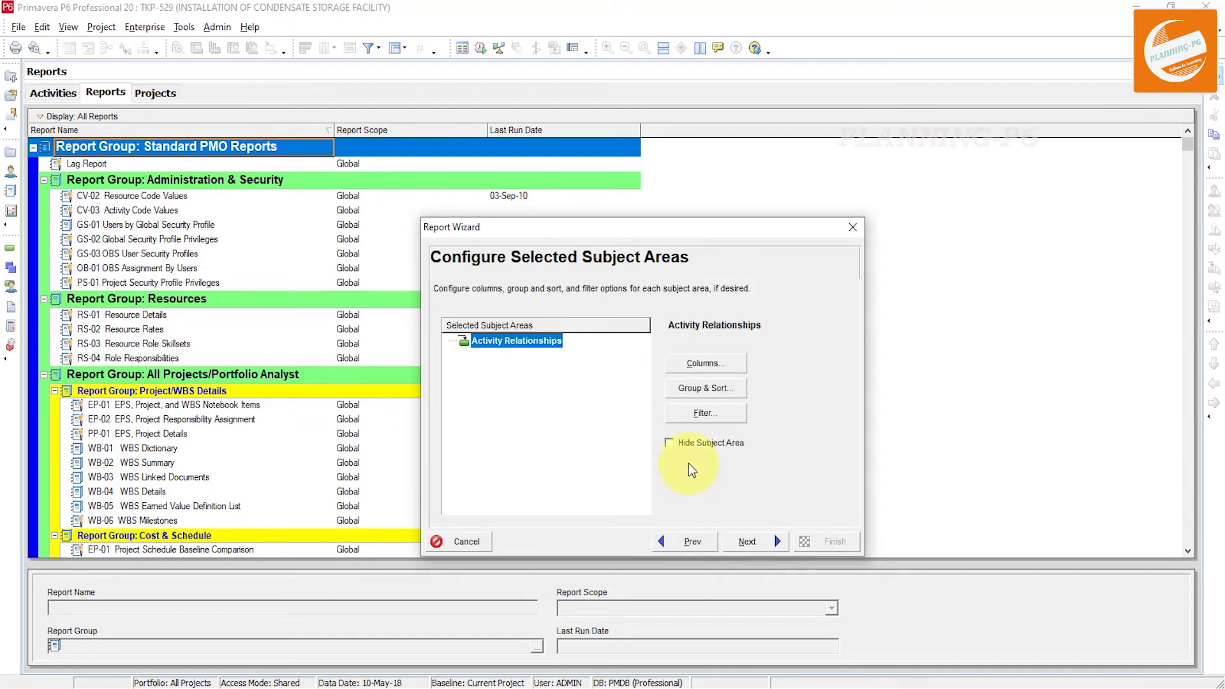
Change the Lag filter condition of the Activity Relationships subject area to "is less than" 0d and accept the filter
{"action": "left_click", "coordinate": [698, 414]}
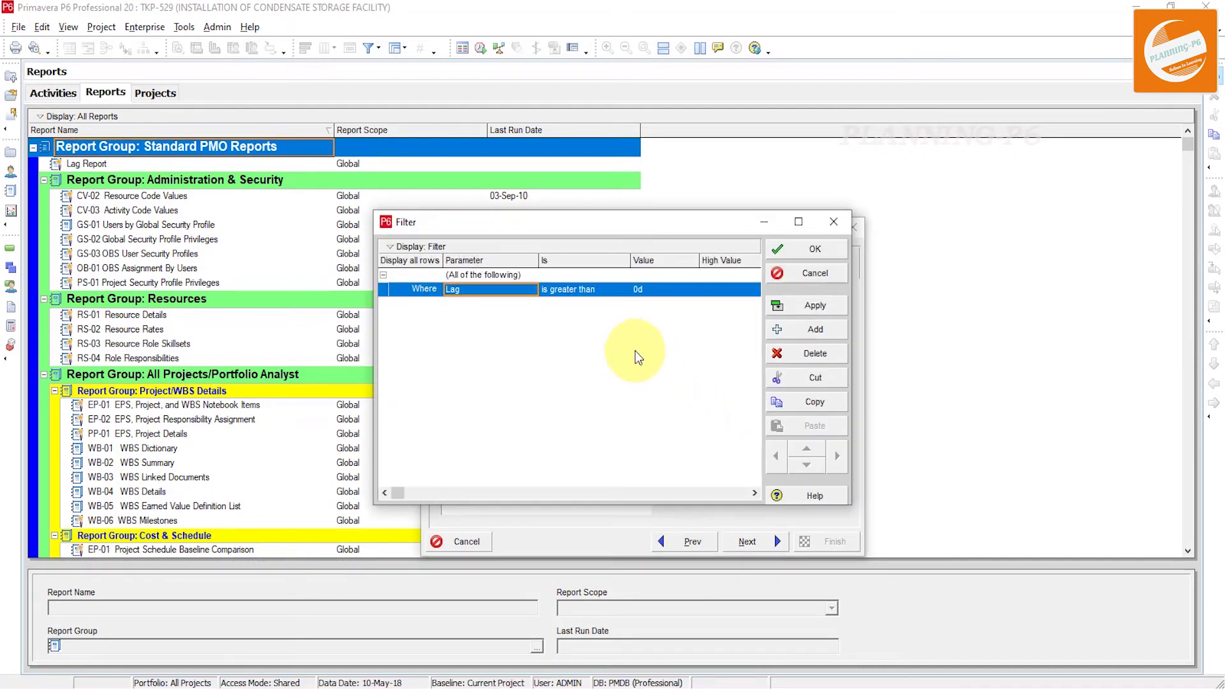
{"action": "left_click", "coordinate": [588, 290]}
{"action": "left_click", "coordinate": [588, 290]}
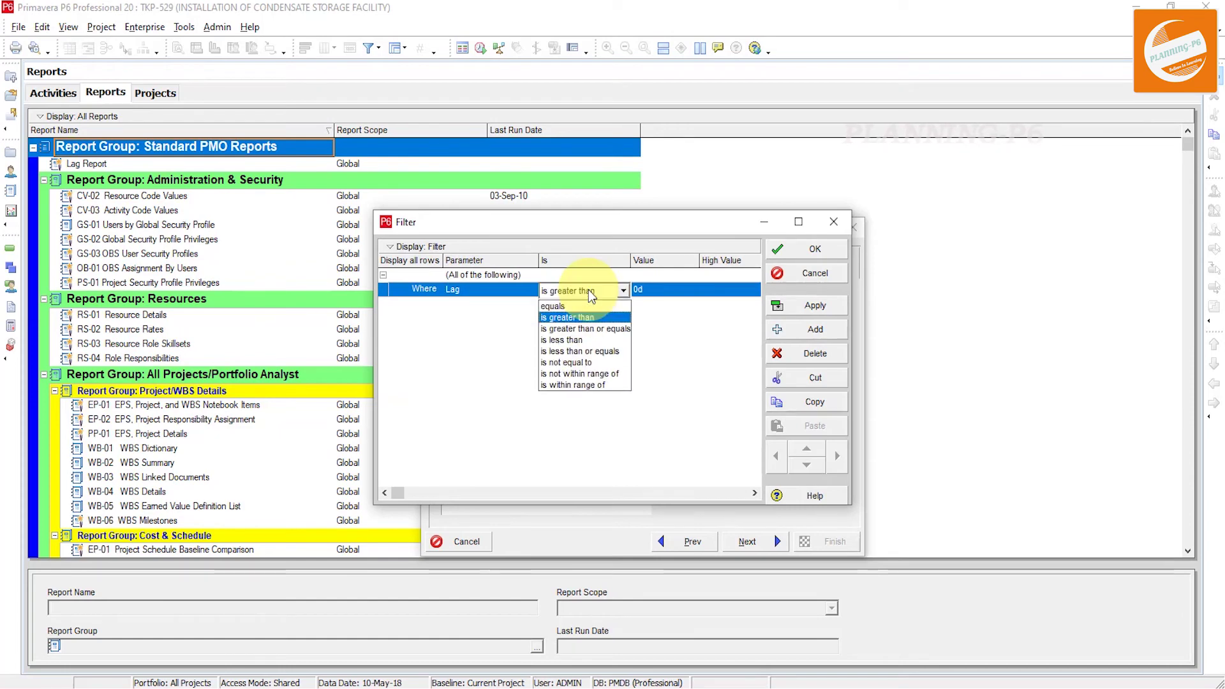
{"action": "left_click", "coordinate": [588, 340]}
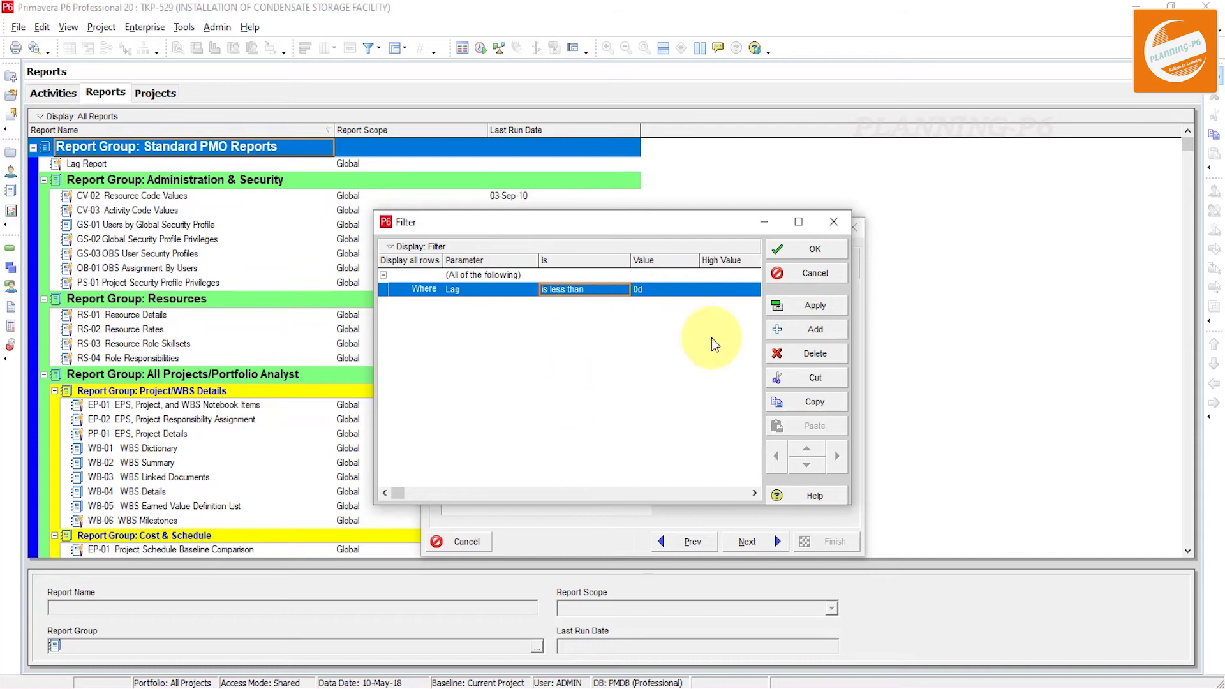
{"action": "left_click", "coordinate": [814, 249]}
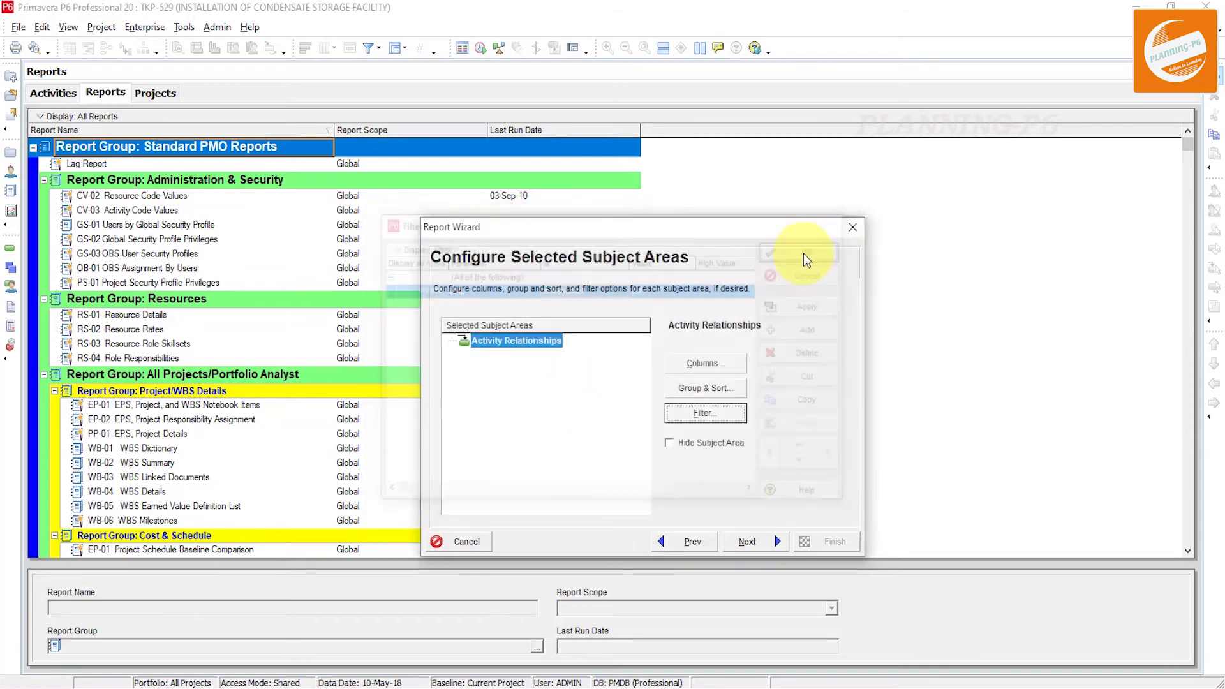
Keep the title Lag Report, generate the refiltered report and run it to a print preview
{"action": "left_click", "coordinate": [748, 543]}
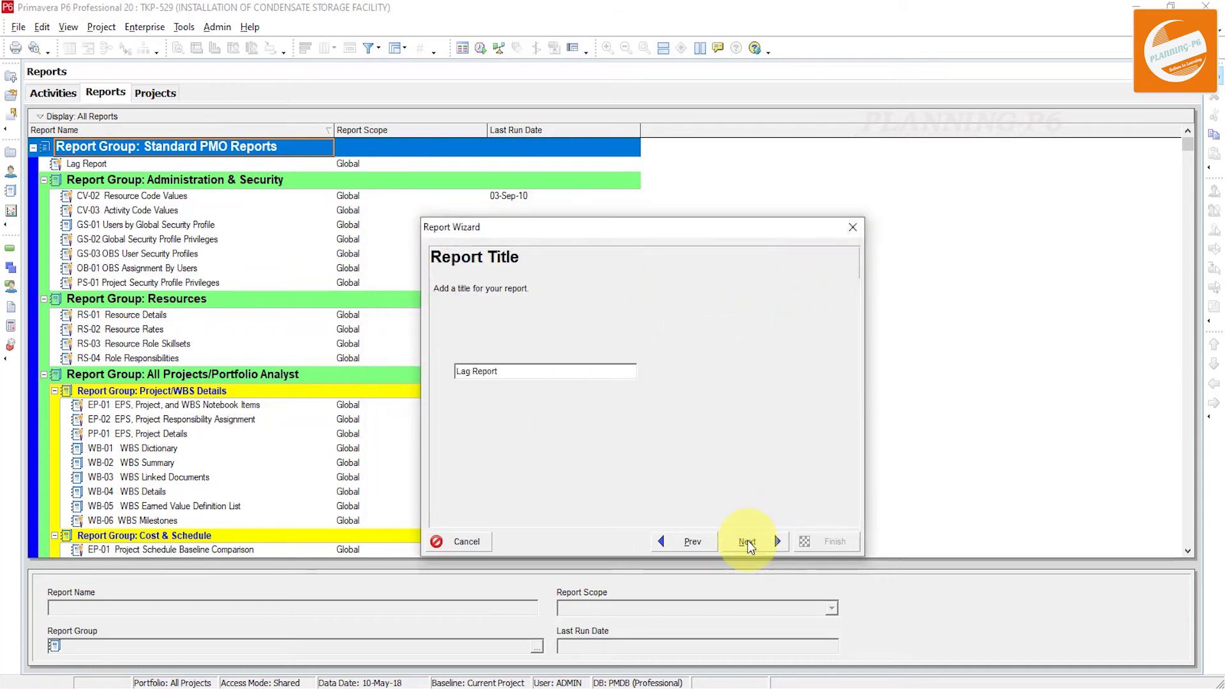
{"action": "left_click", "coordinate": [748, 543]}
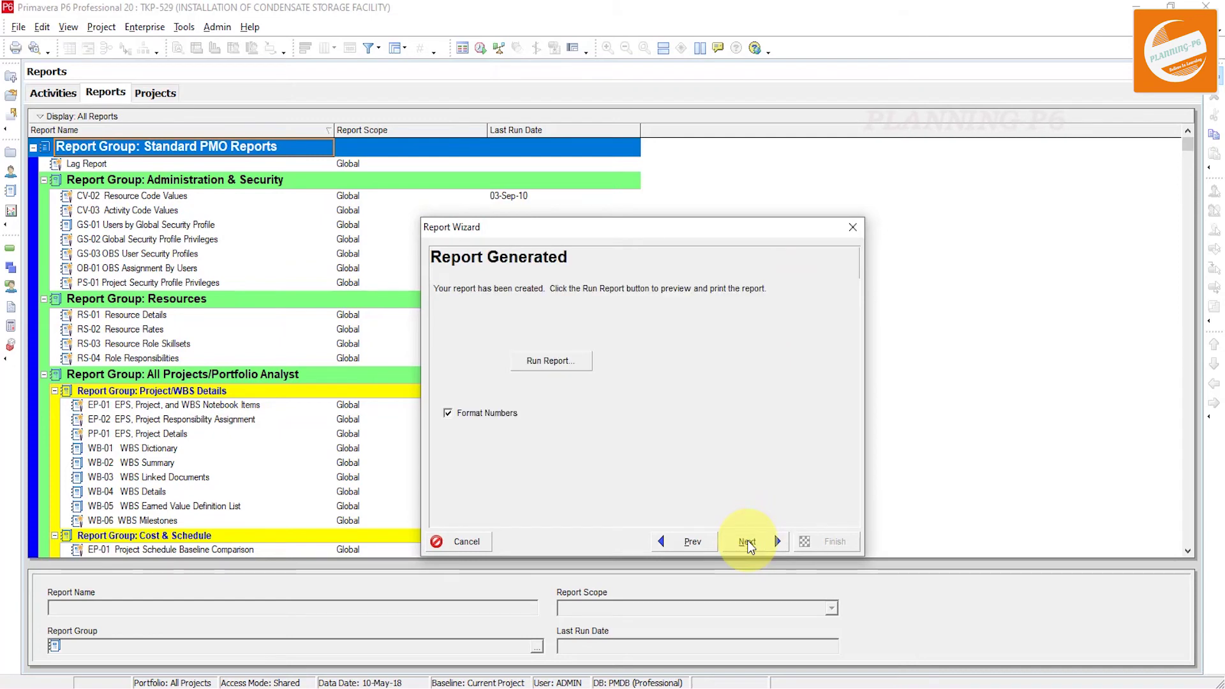
{"action": "left_click", "coordinate": [546, 361]}
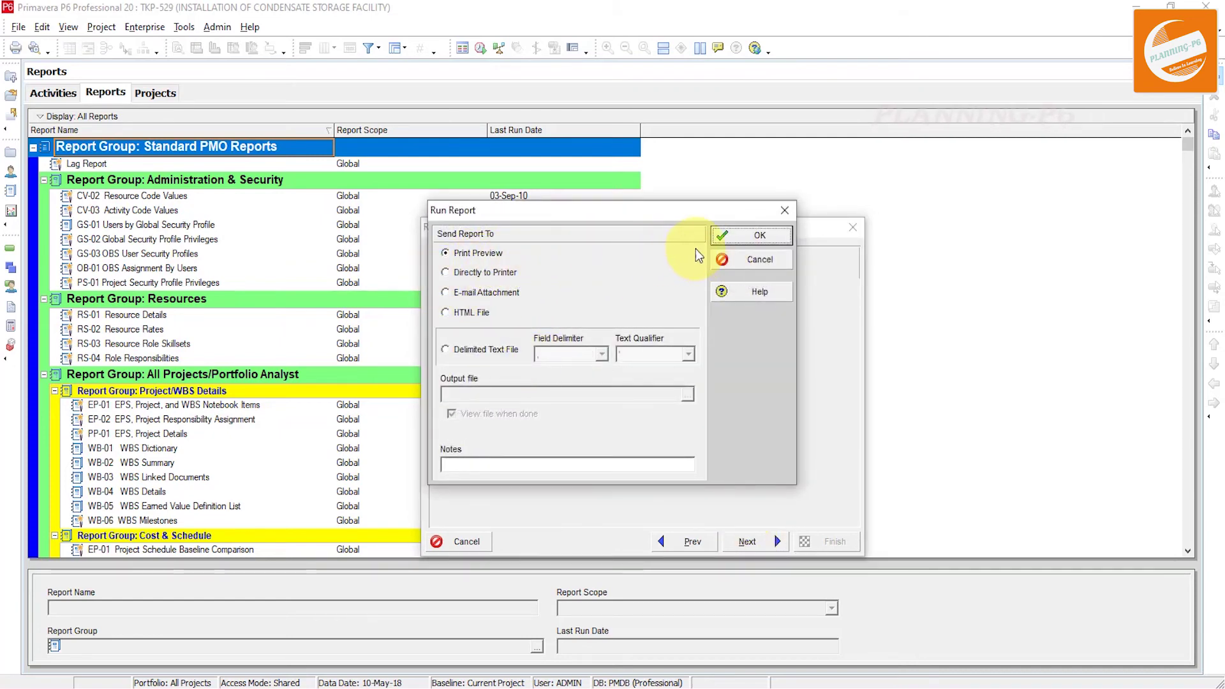
{"action": "left_click", "coordinate": [717, 241]}
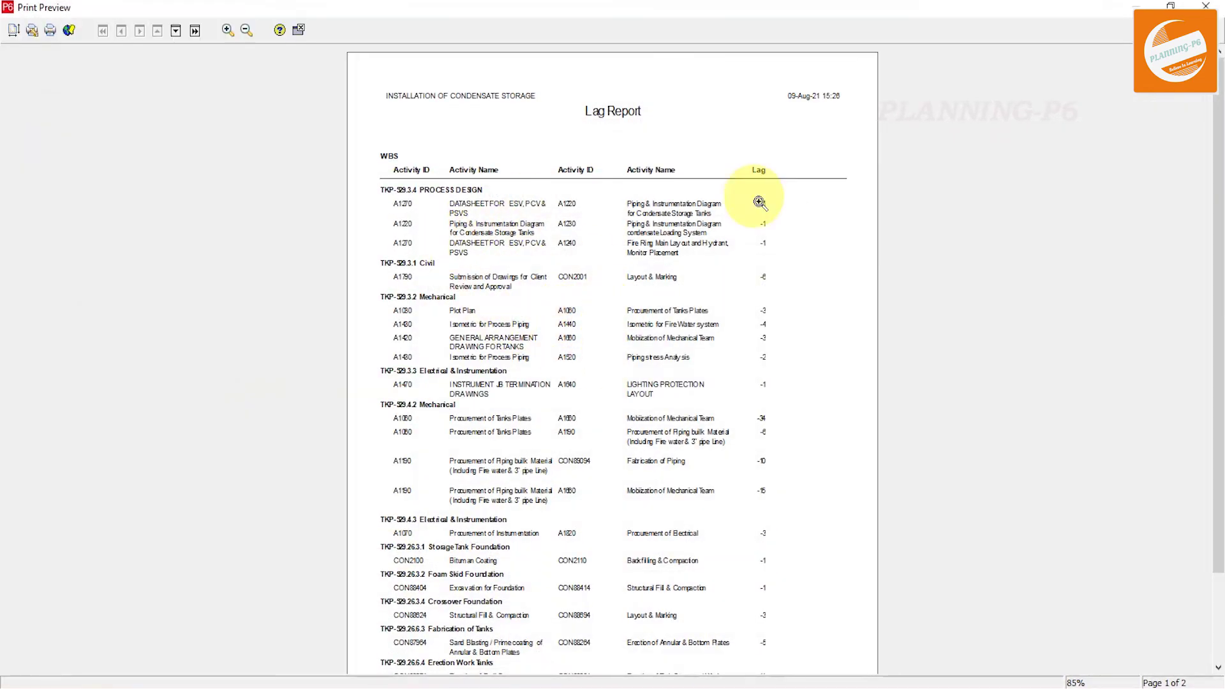
Enlarge the previewed Lag Report to examine its activity relationships and negative lags, and close the preview
{"action": "left_click", "coordinate": [719, 338]}
{"action": "left_click", "coordinate": [724, 331]}
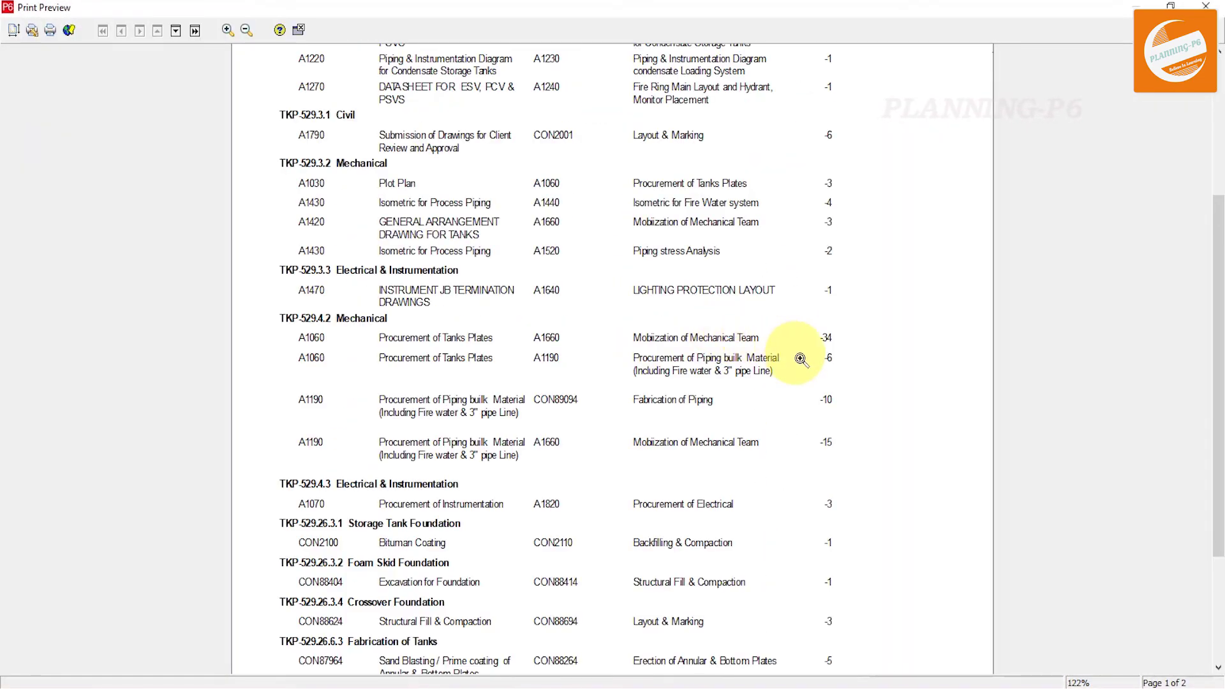
{"action": "left_click", "coordinate": [797, 275]}
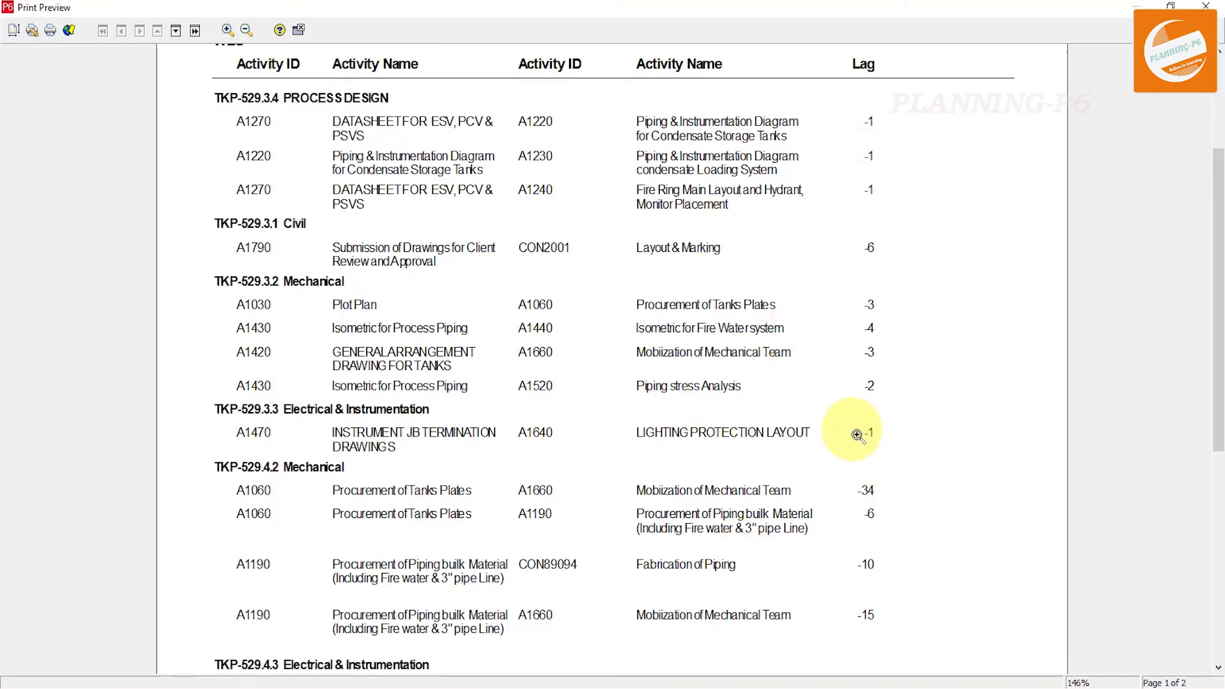
{"action": "left_click", "coordinate": [298, 30]}
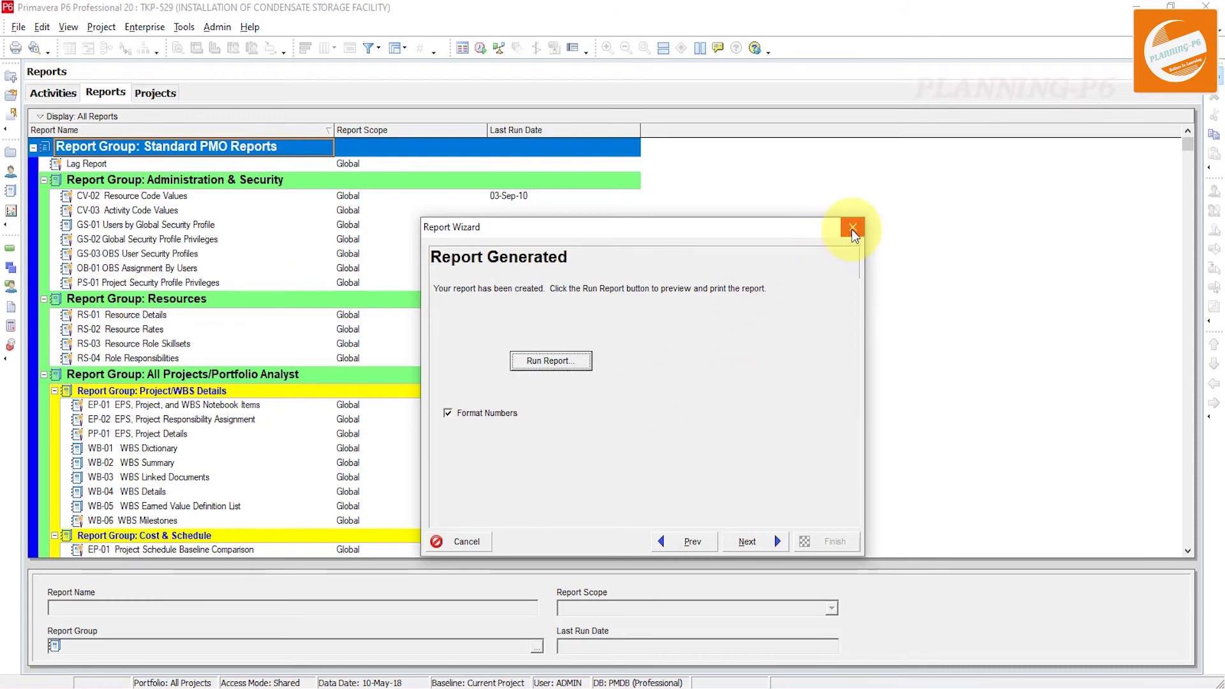
Save the generated Lag Report and finish the Report Wizard
{"action": "left_click", "coordinate": [769, 539]}
{"action": "left_click", "coordinate": [809, 537]}
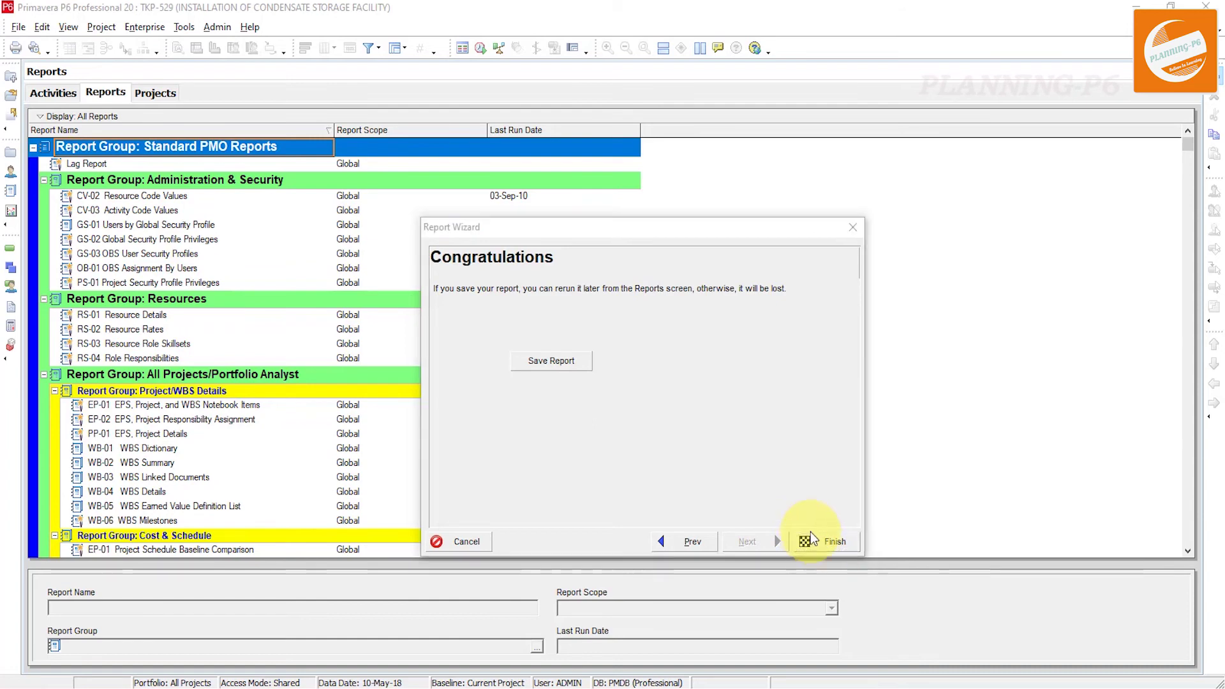
{"action": "left_click", "coordinate": [575, 381]}
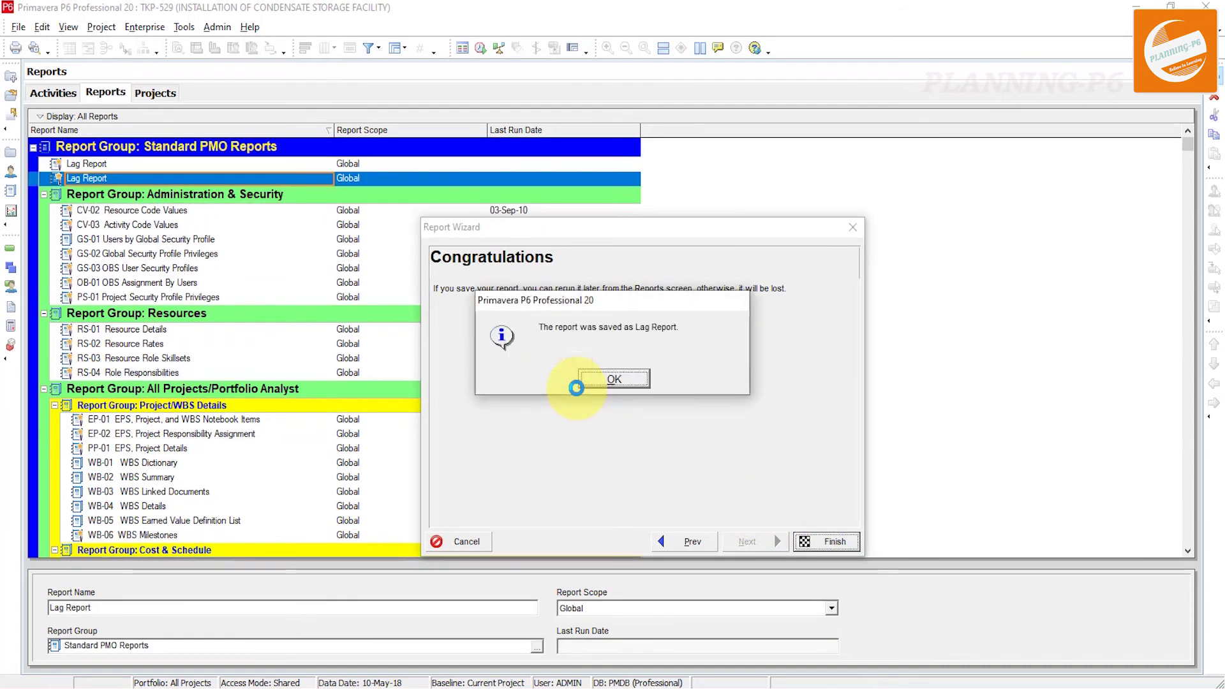
{"action": "left_click", "coordinate": [596, 378]}
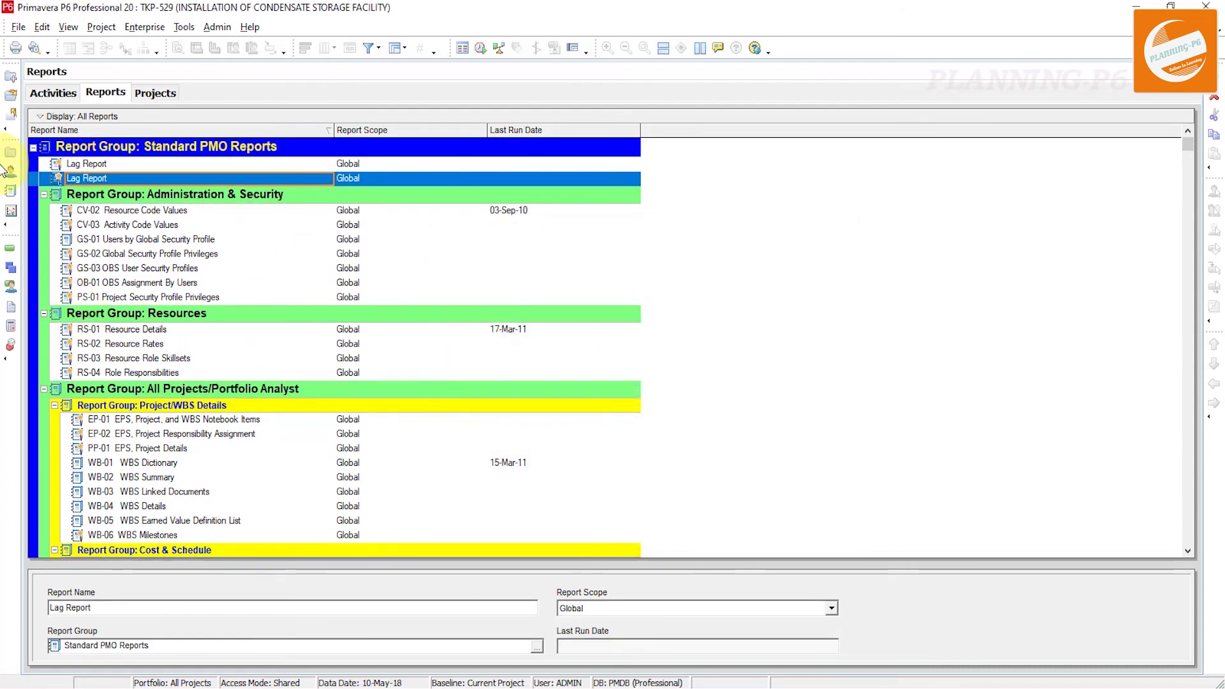
Return to the project's activities and display the activity details with the predecessors of A1670
{"action": "left_click", "coordinate": [49, 96]}
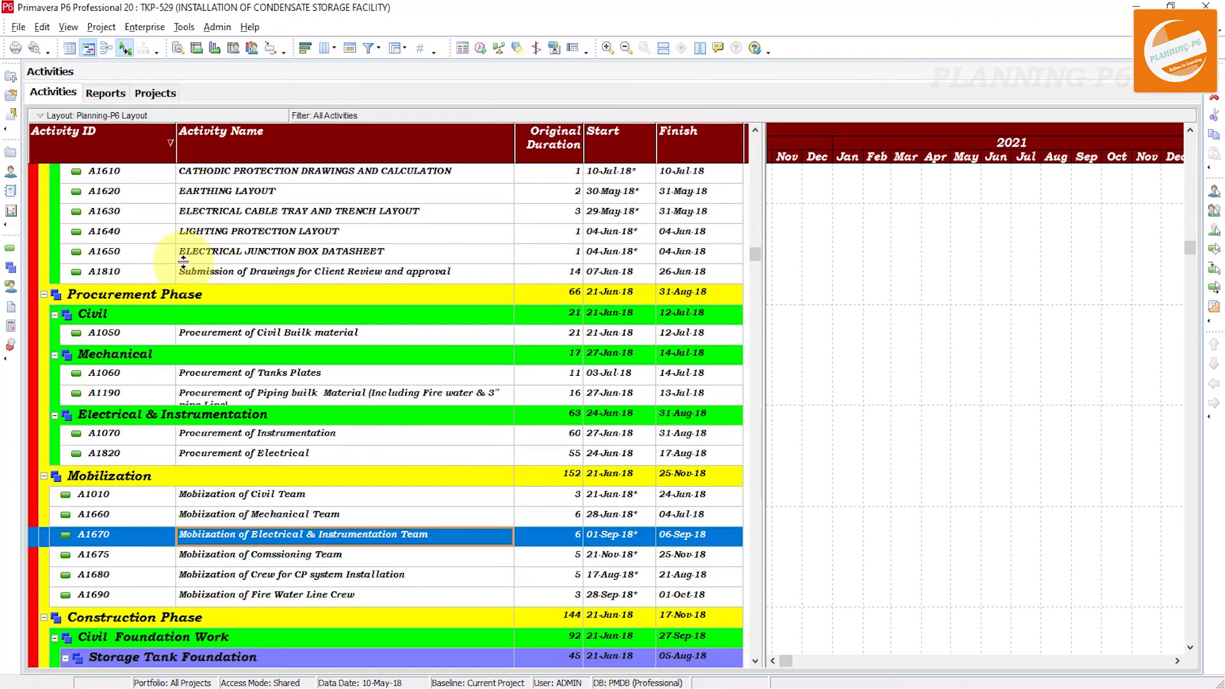
{"action": "left_click", "coordinate": [178, 48]}
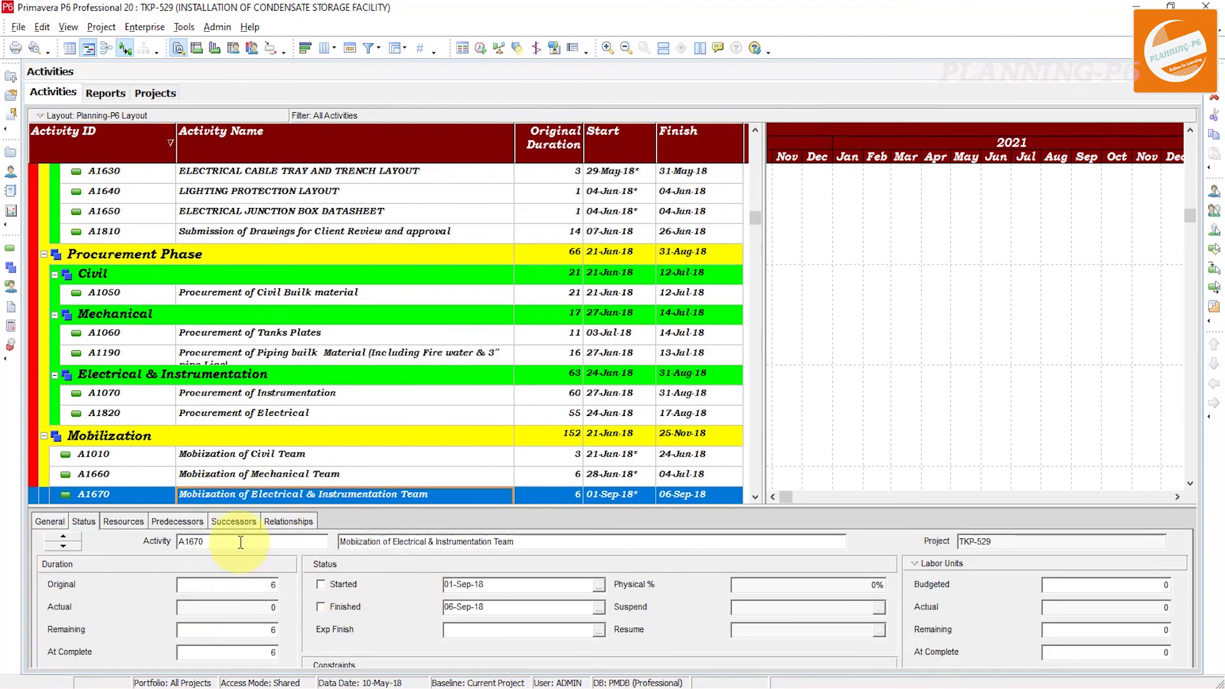
{"action": "left_click", "coordinate": [170, 522]}
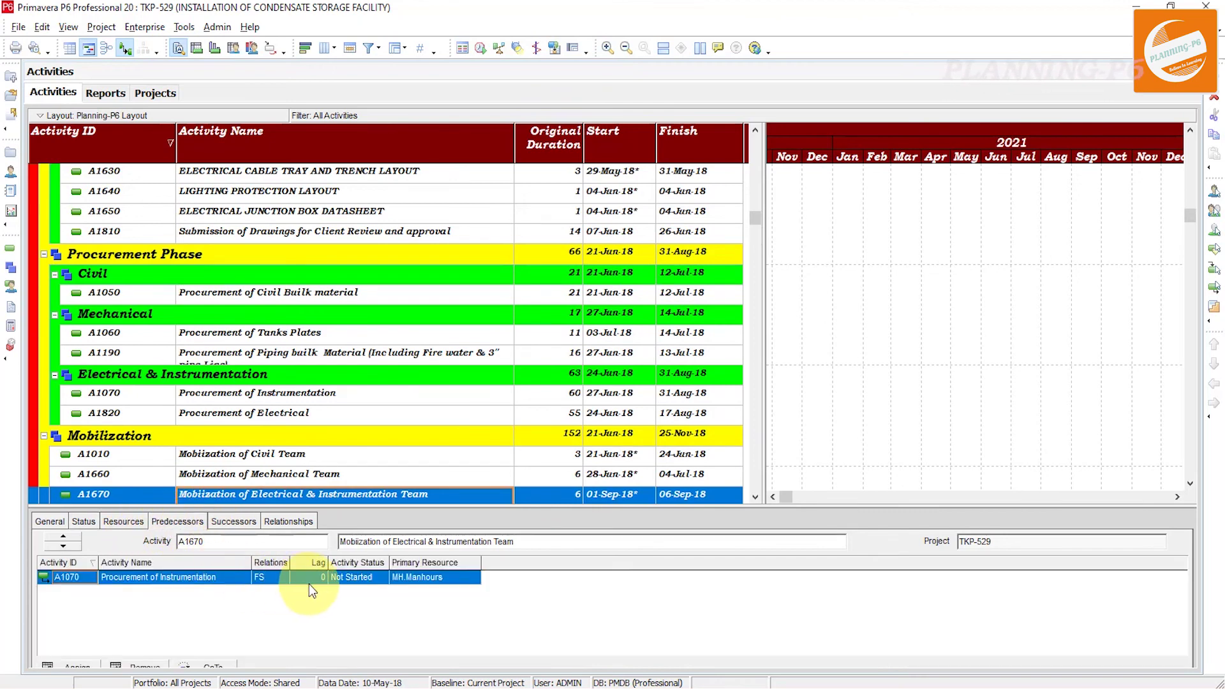
Set the lag between activity A1650 ELECTRICAL JUNCTION BOX DATASHEET and its successor A1480 to 5
{"action": "left_click", "coordinate": [332, 211]}
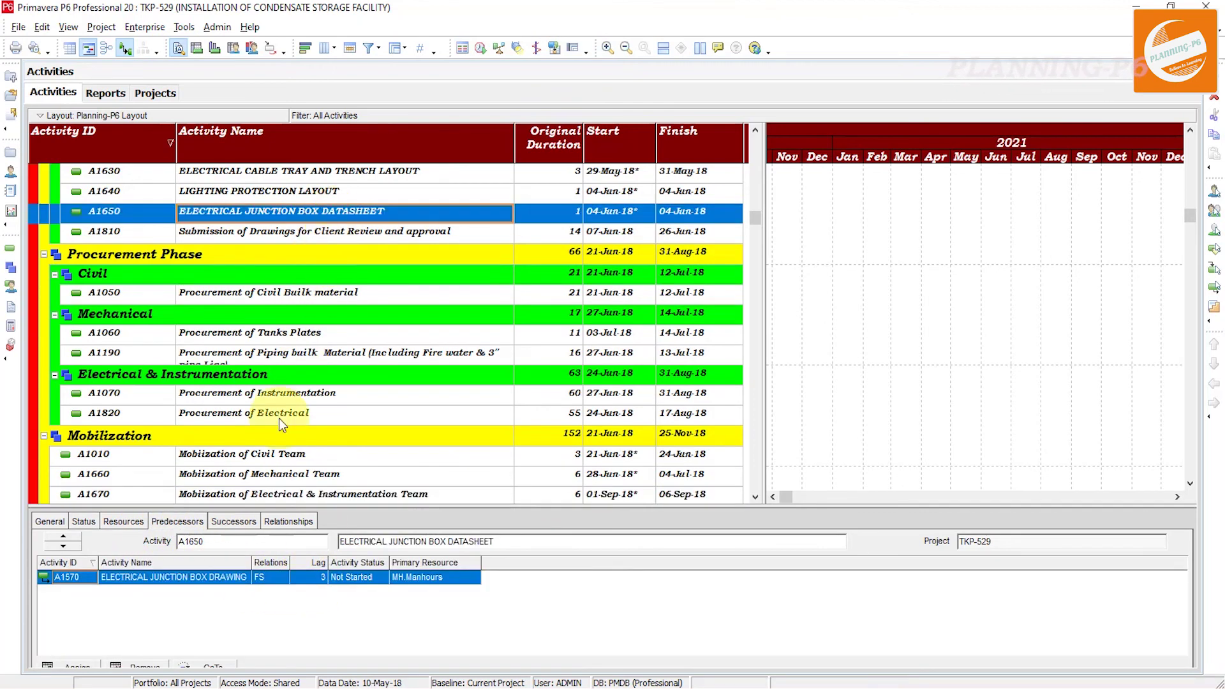
{"action": "left_click", "coordinate": [236, 522]}
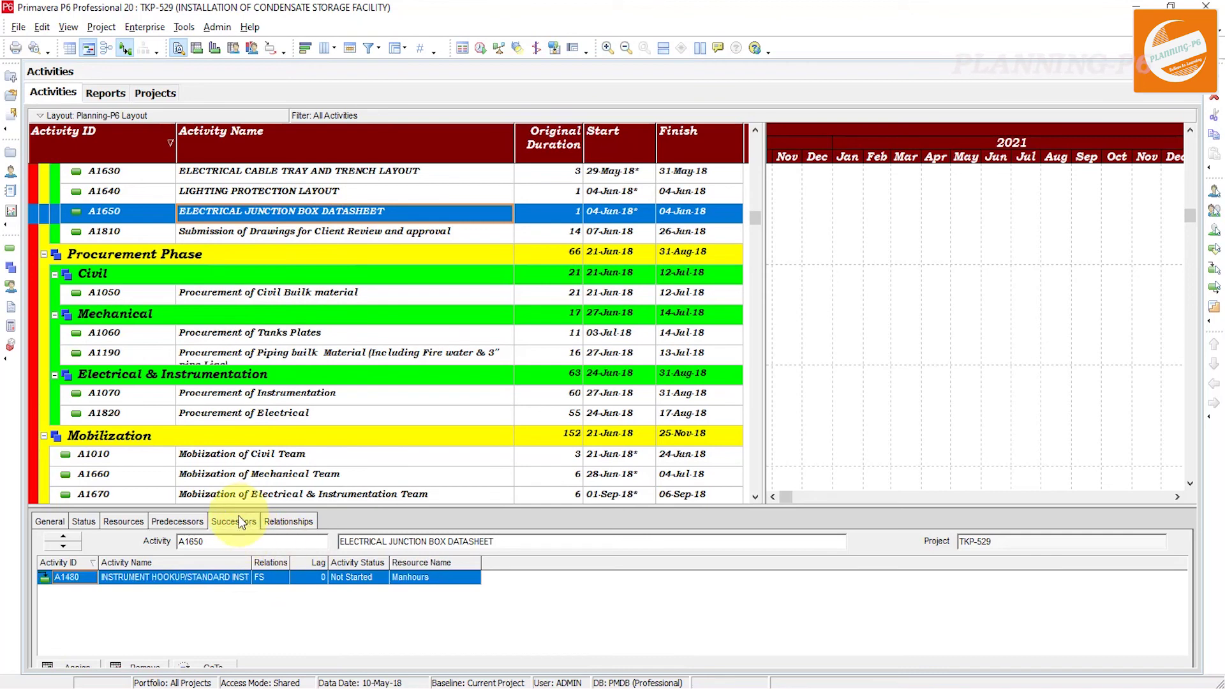
{"action": "left_click", "coordinate": [313, 580]}
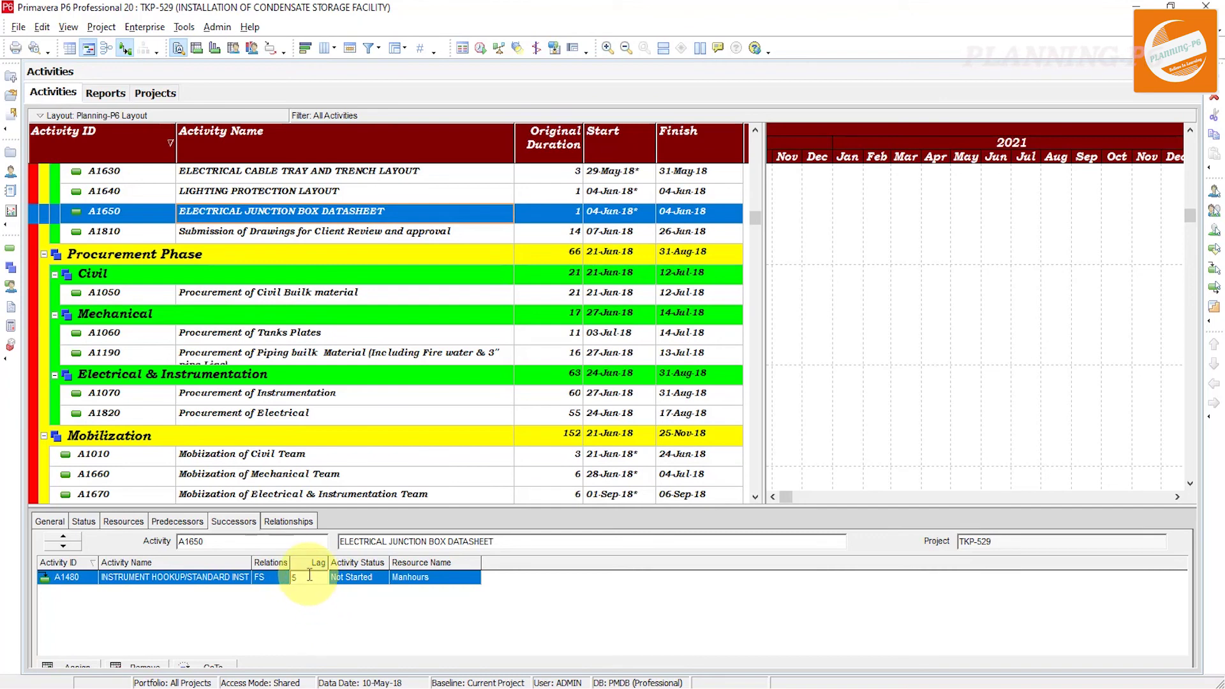
Show the combined predecessor and successor relationships of A1650 and open the lag of successor A1480 for editing
{"action": "left_click", "coordinate": [293, 522]}
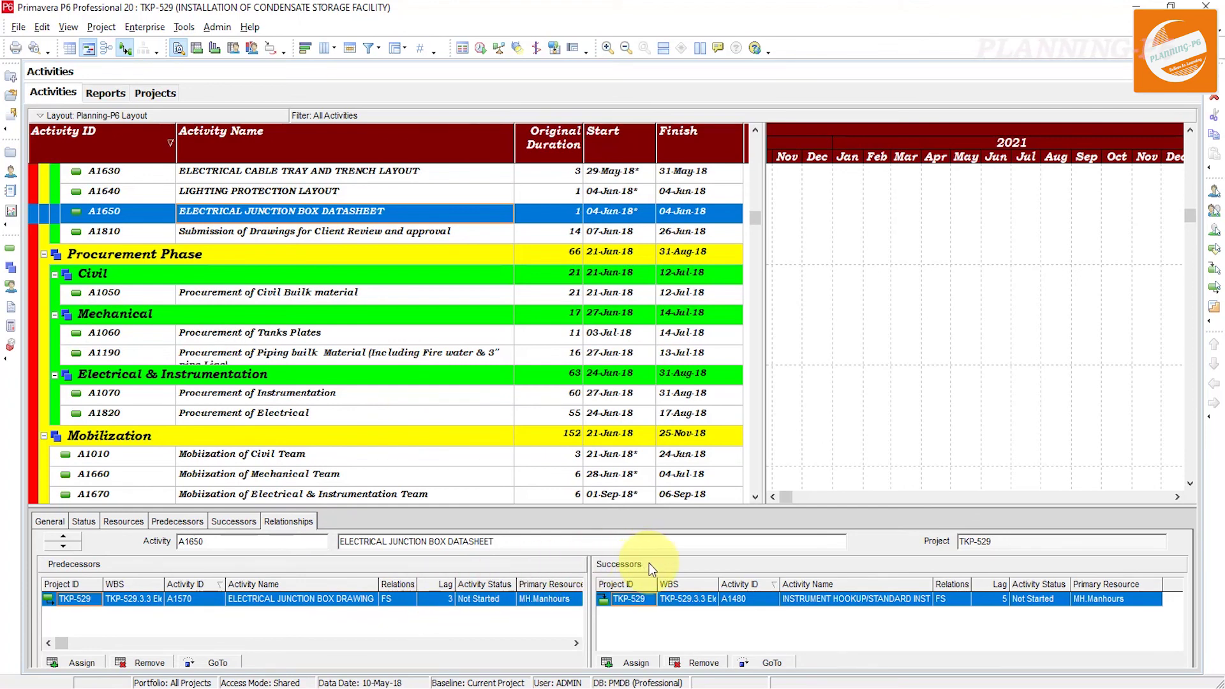
{"action": "left_click", "coordinate": [1001, 603]}
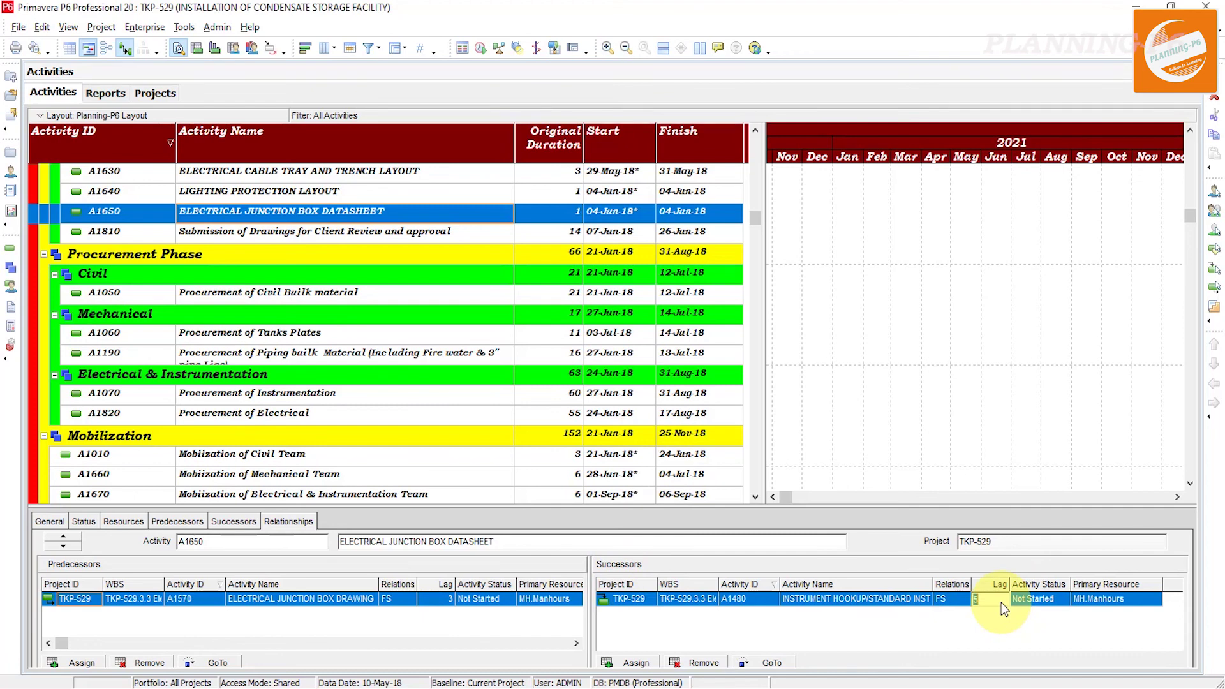